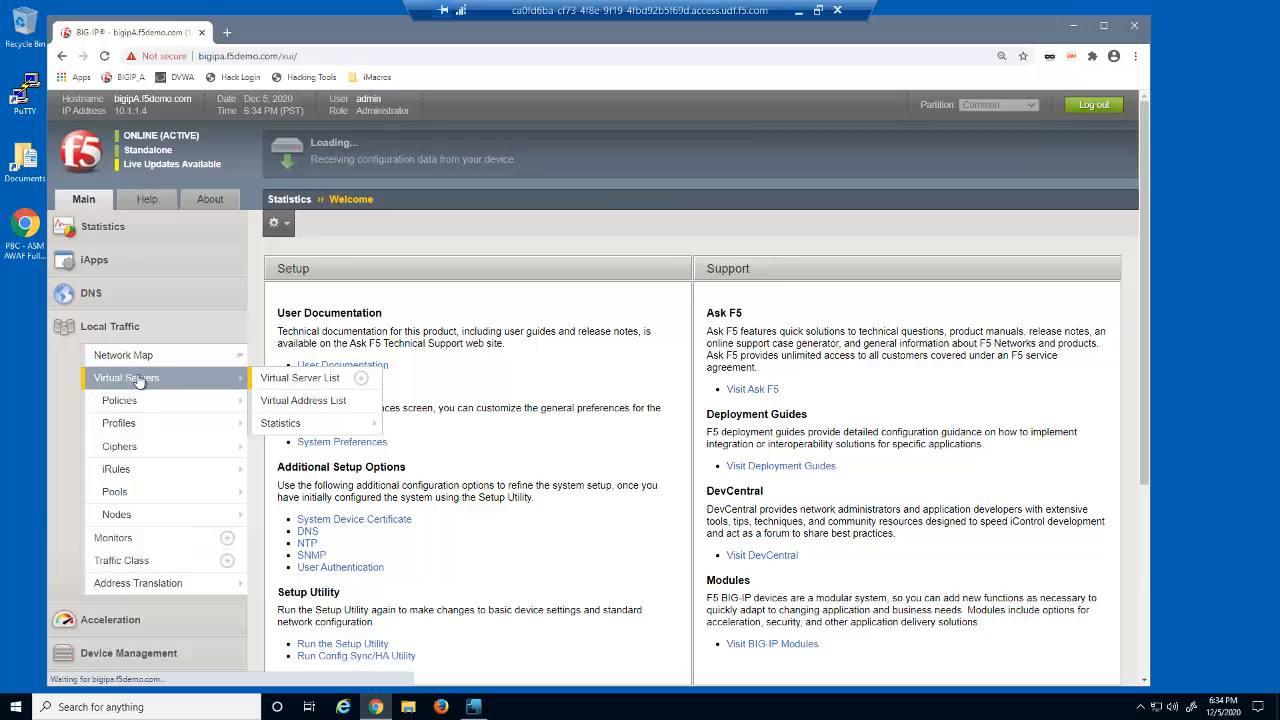
# - Delete all requests from the Application Security request event log
pyautogui.click(371, 313)
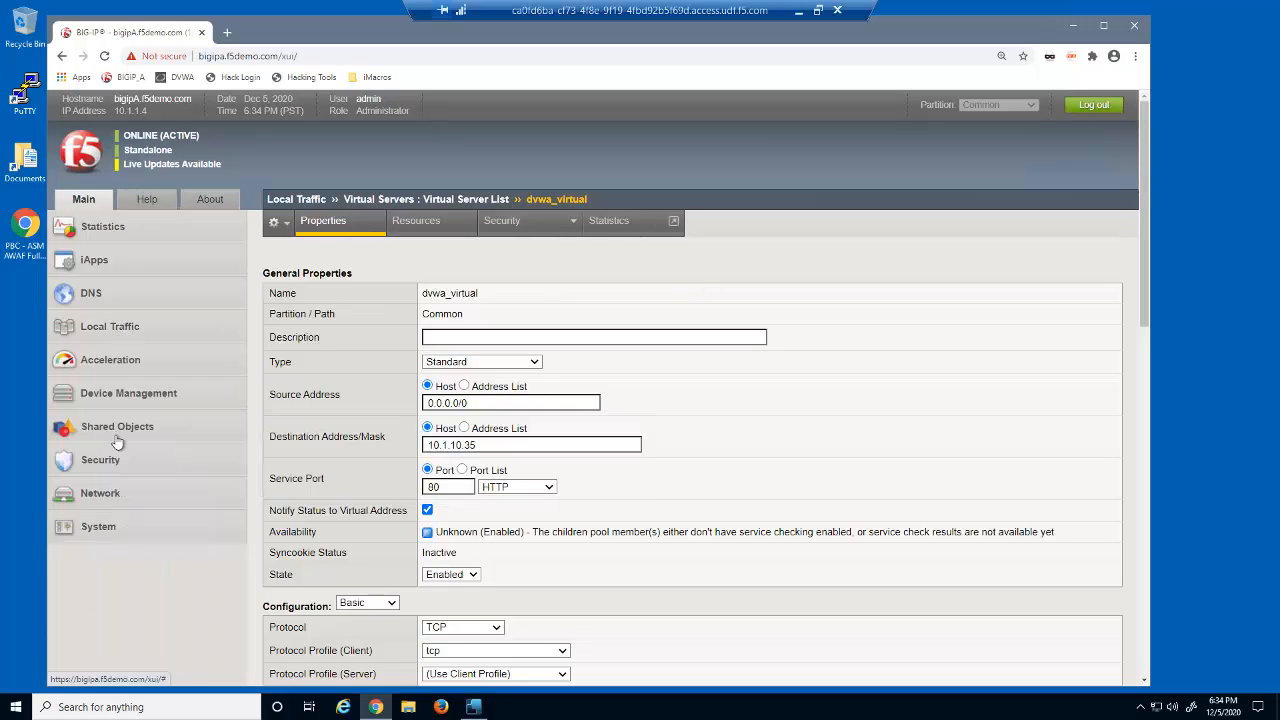
pyautogui.moveTo(116, 462)
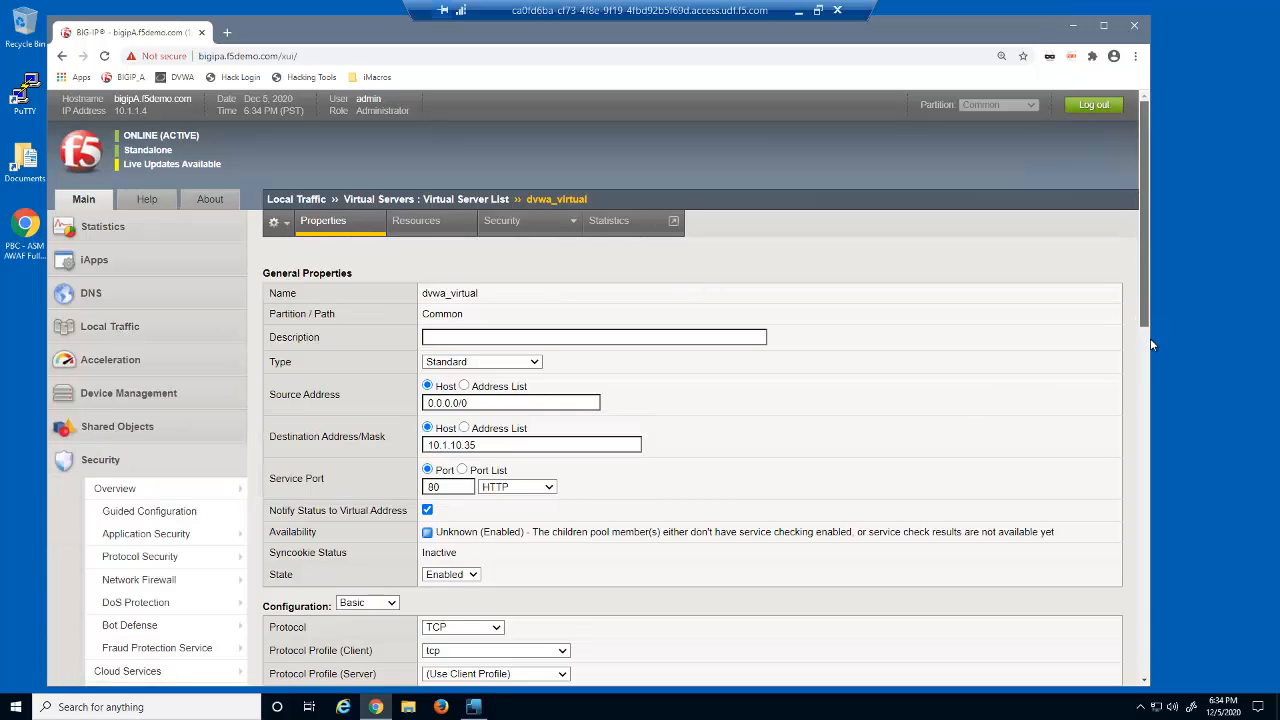
pyautogui.scroll(-1, 226, 582)
pyautogui.click(119, 595)
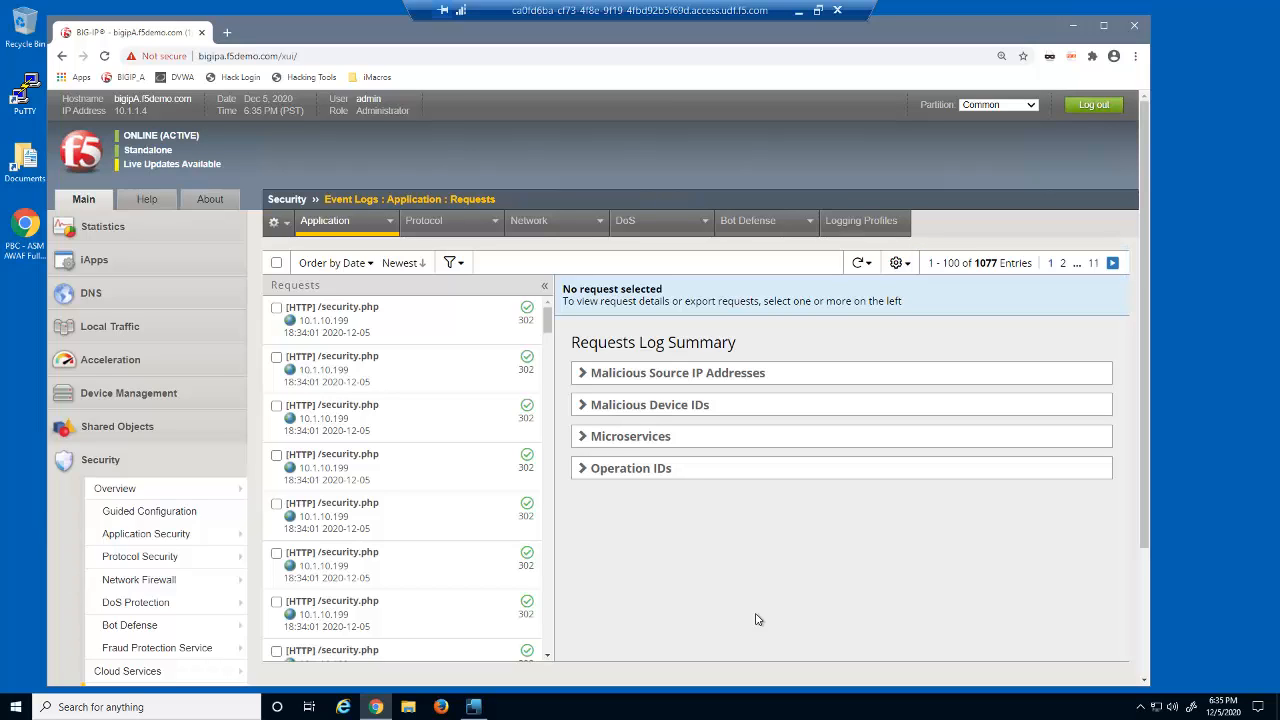
pyautogui.click(276, 263)
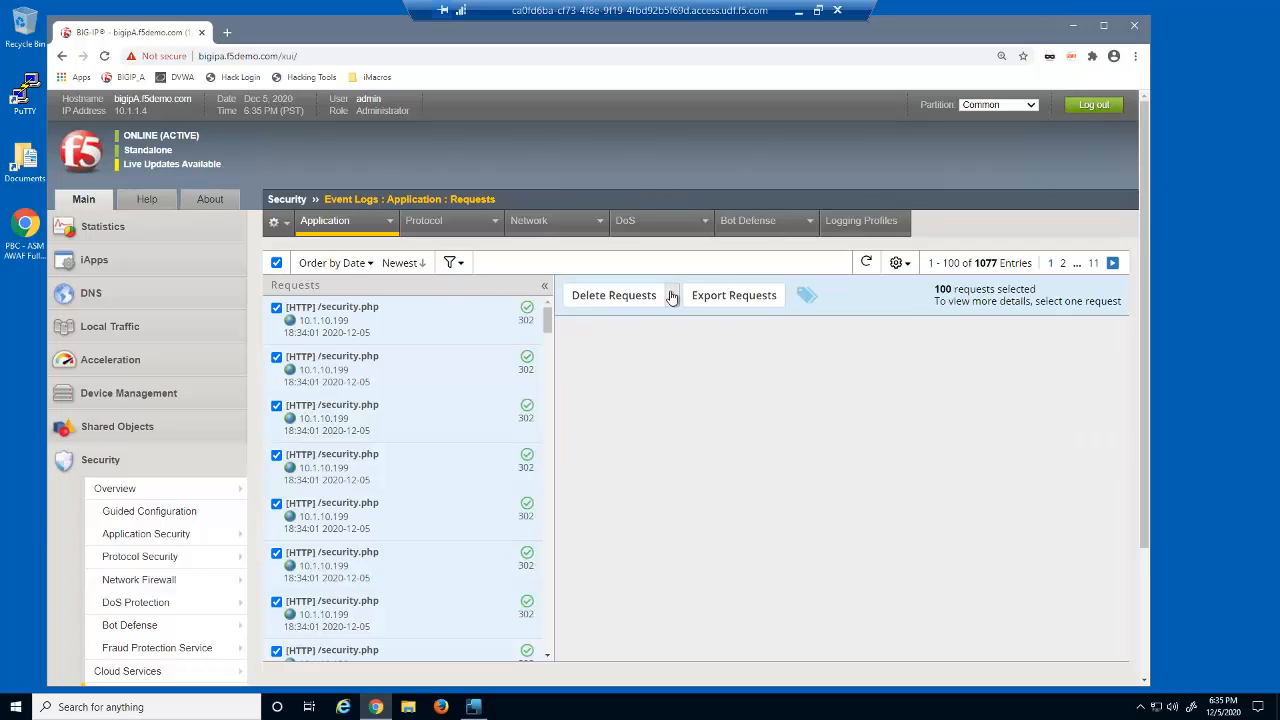
pyautogui.click(674, 295)
pyautogui.click(668, 355)
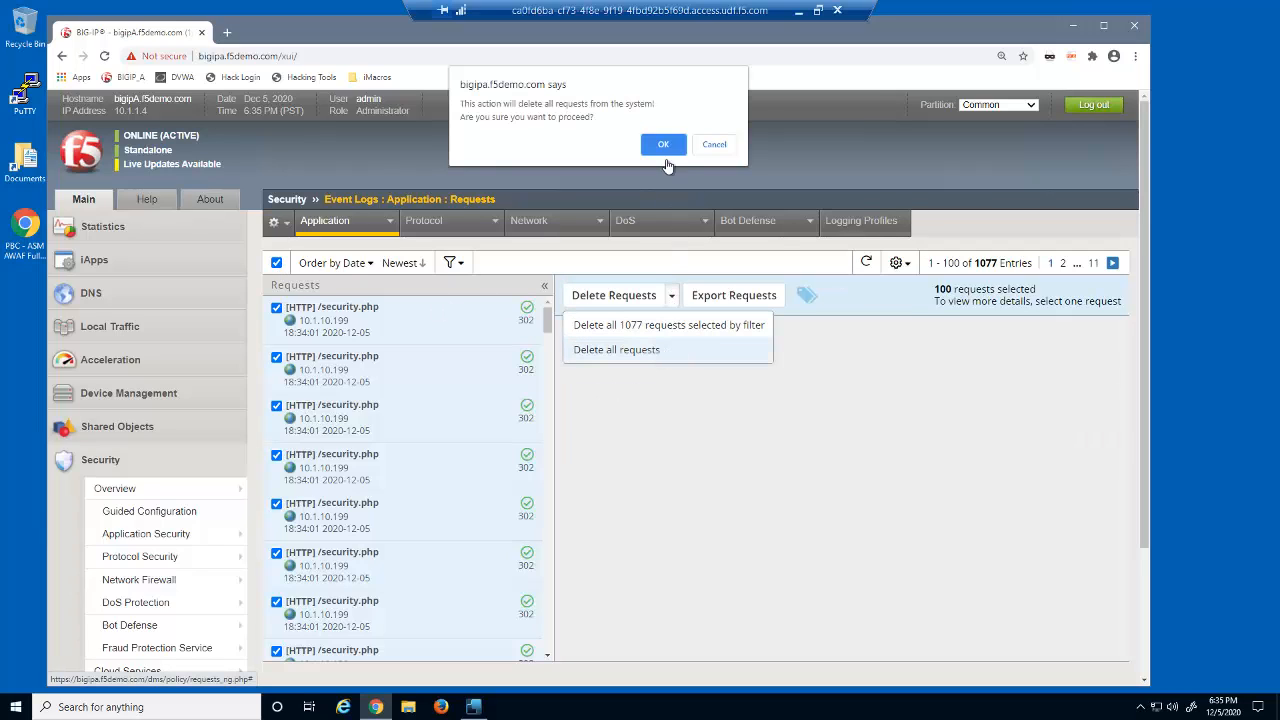
pyautogui.click(661, 147)
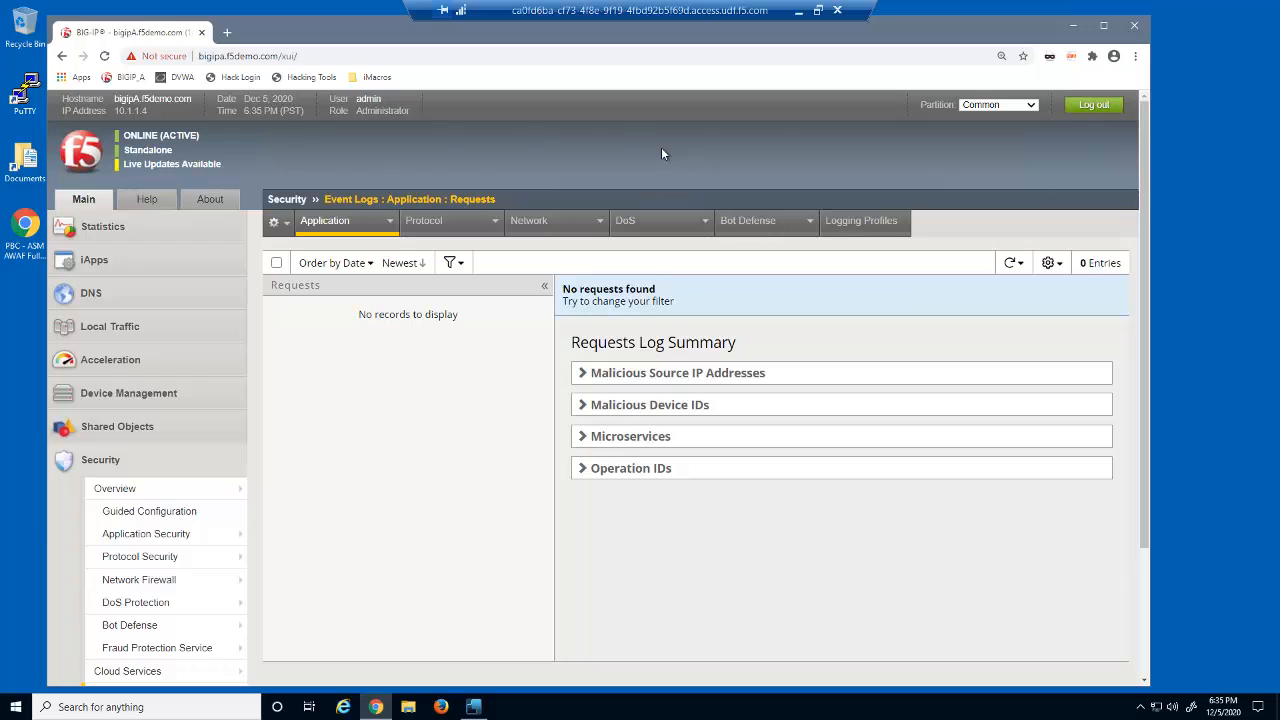
# - Open pool statistics in a new tab and reset the statistics of dvwa_pool
pyautogui.click(126, 331)
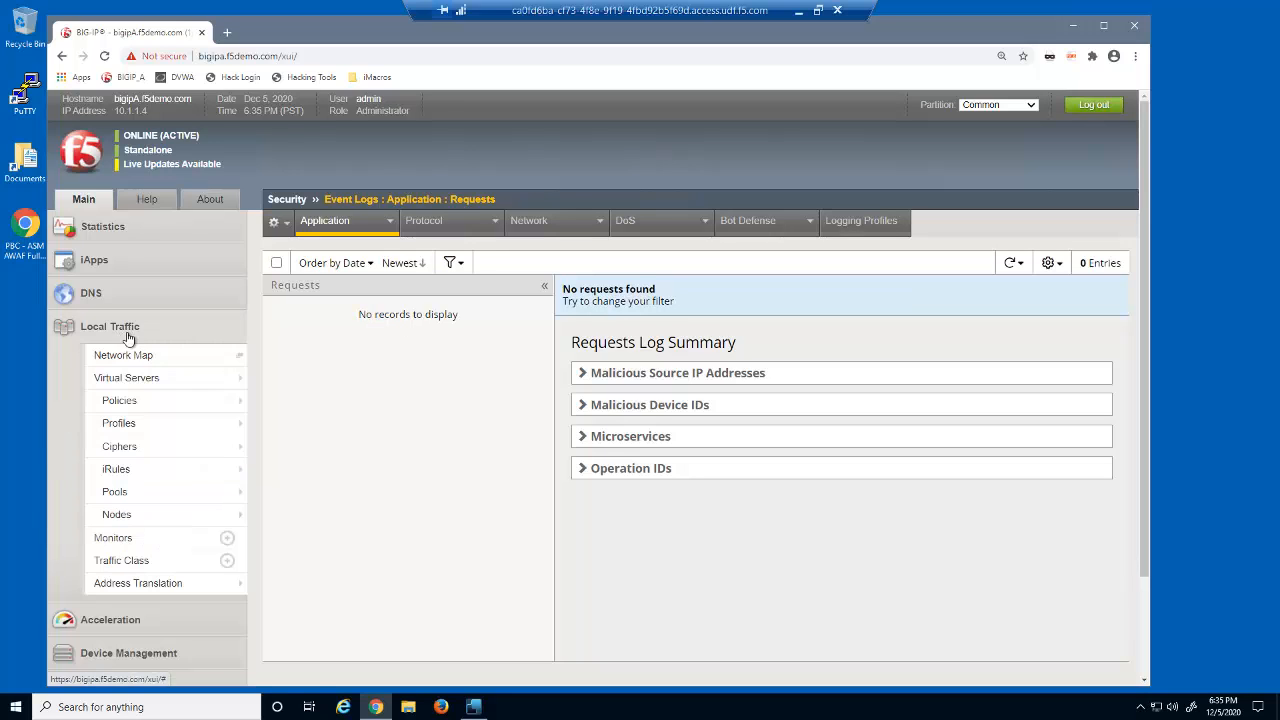
pyautogui.moveTo(226, 506)
pyautogui.rightClick(300, 517)
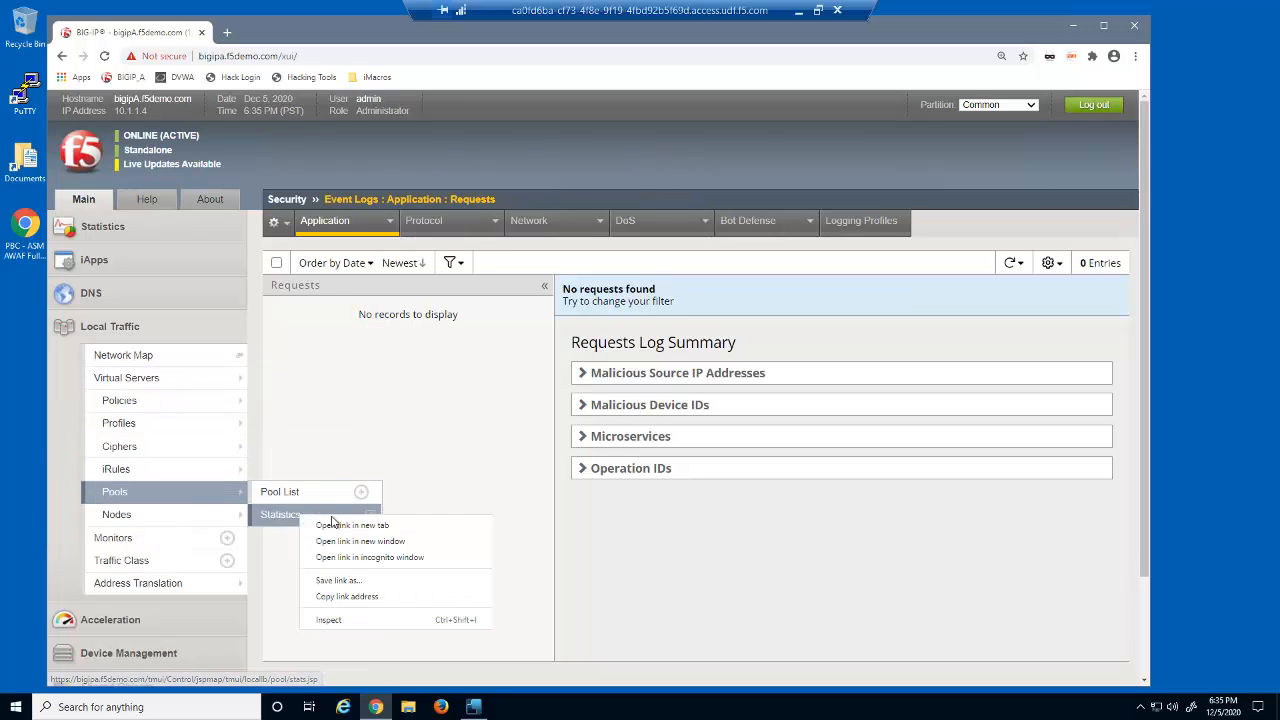
pyautogui.click(335, 525)
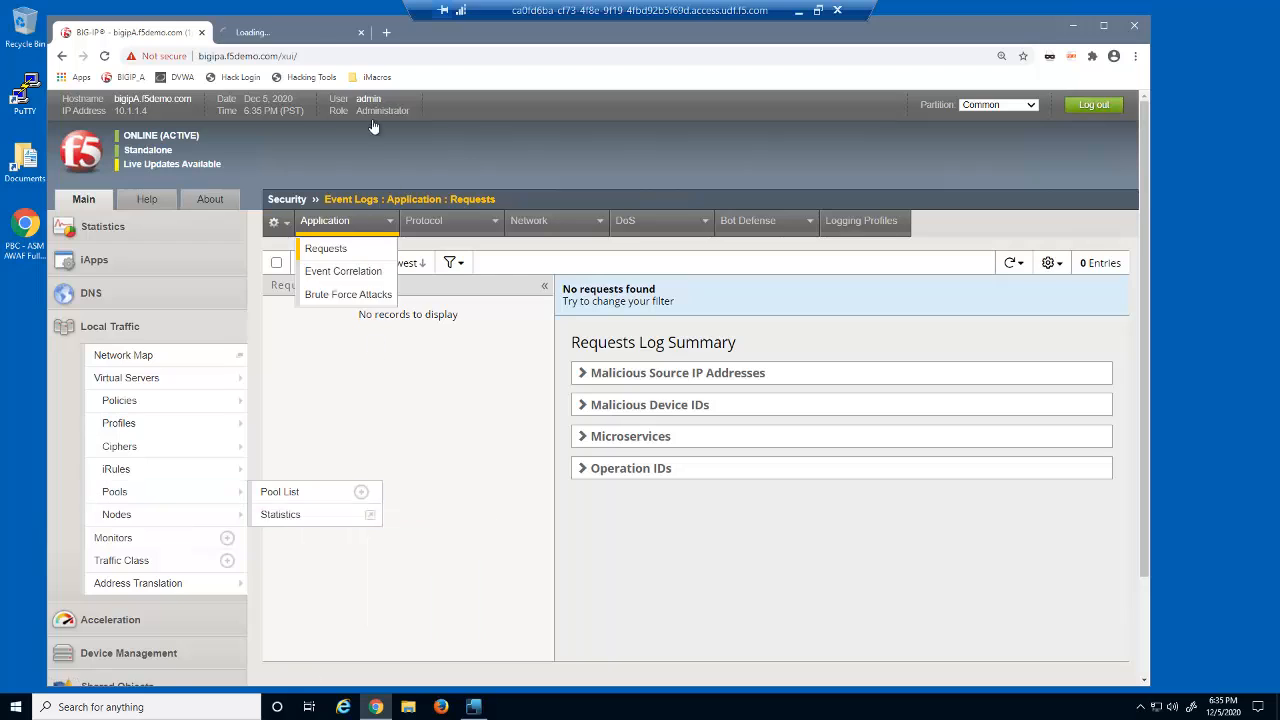
pyautogui.click(316, 35)
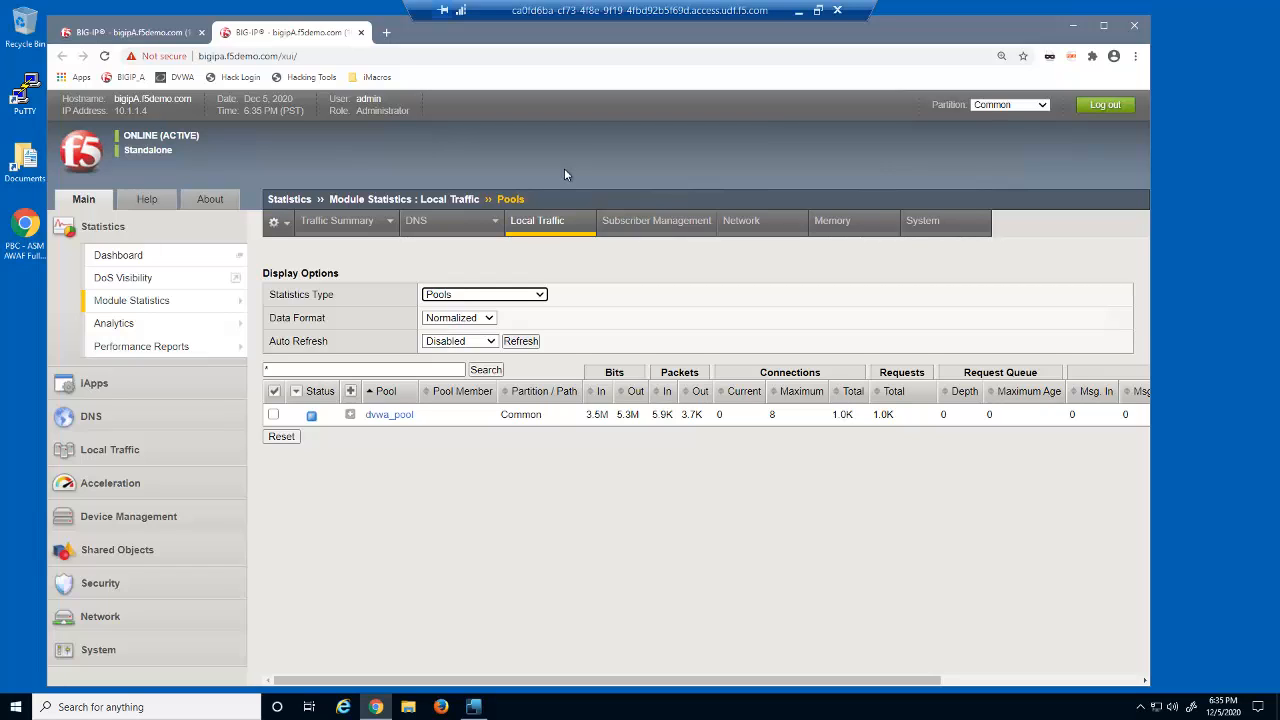
pyautogui.click(274, 416)
pyautogui.click(285, 440)
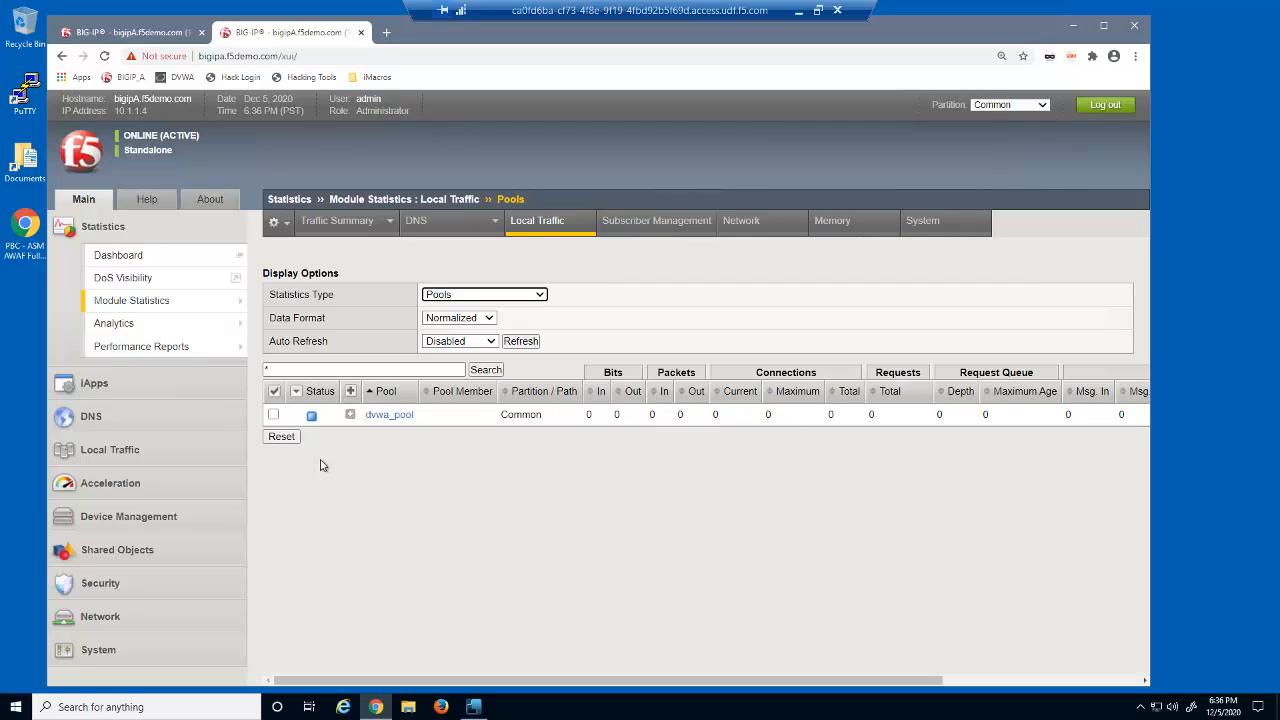
# - Start a new DoS protection profile in a new tab and name it dvwa_dos_profile
pyautogui.click(158, 585)
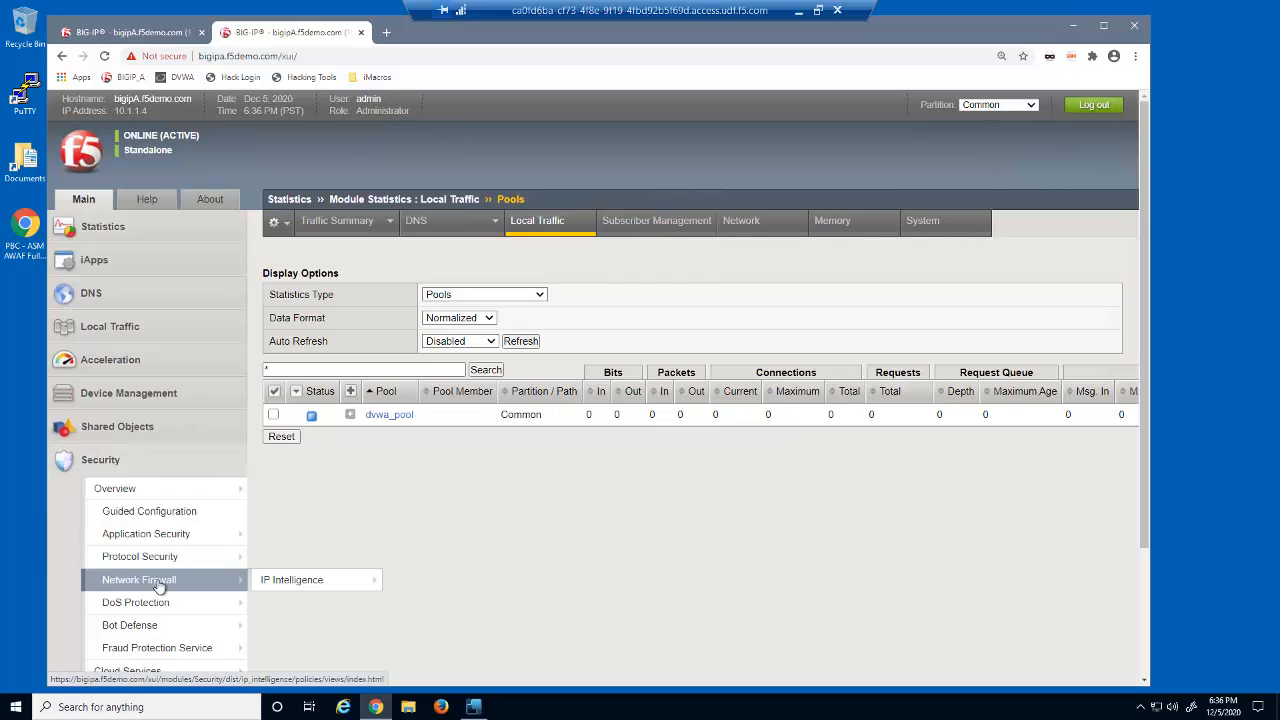
pyautogui.moveTo(156, 604)
pyautogui.click(361, 604)
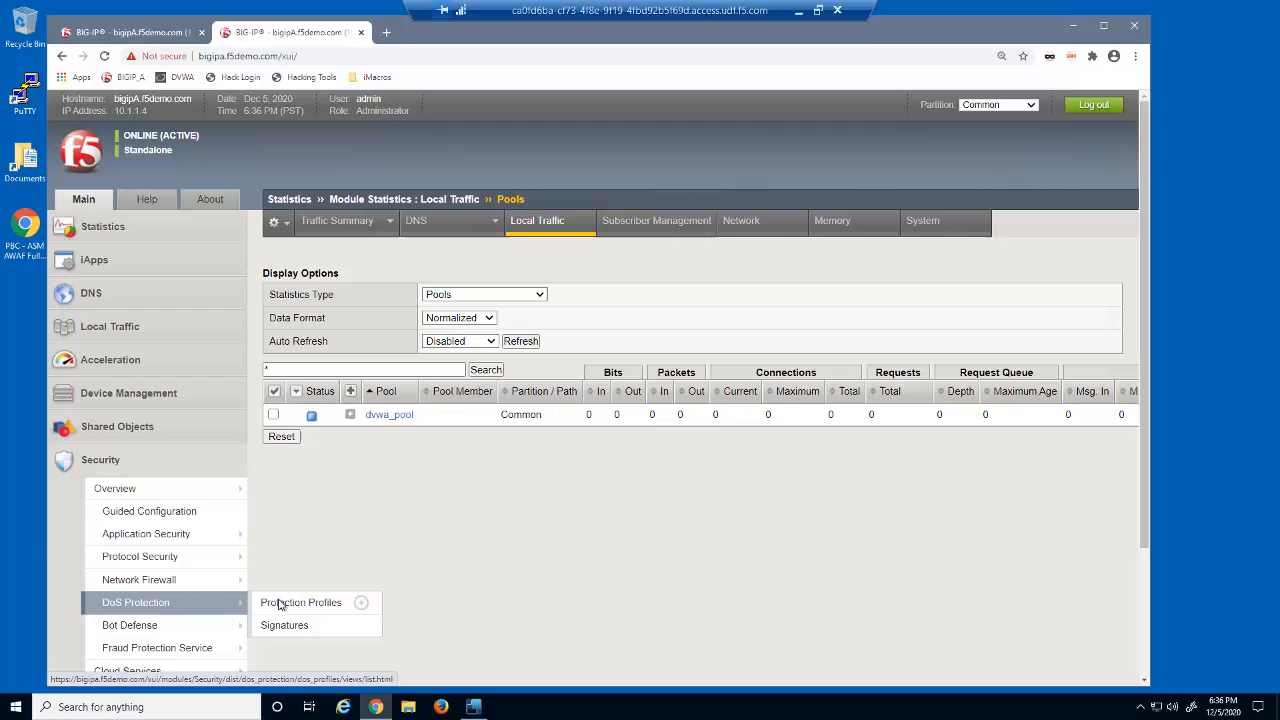
pyautogui.rightClick(361, 604)
pyautogui.click(433, 500)
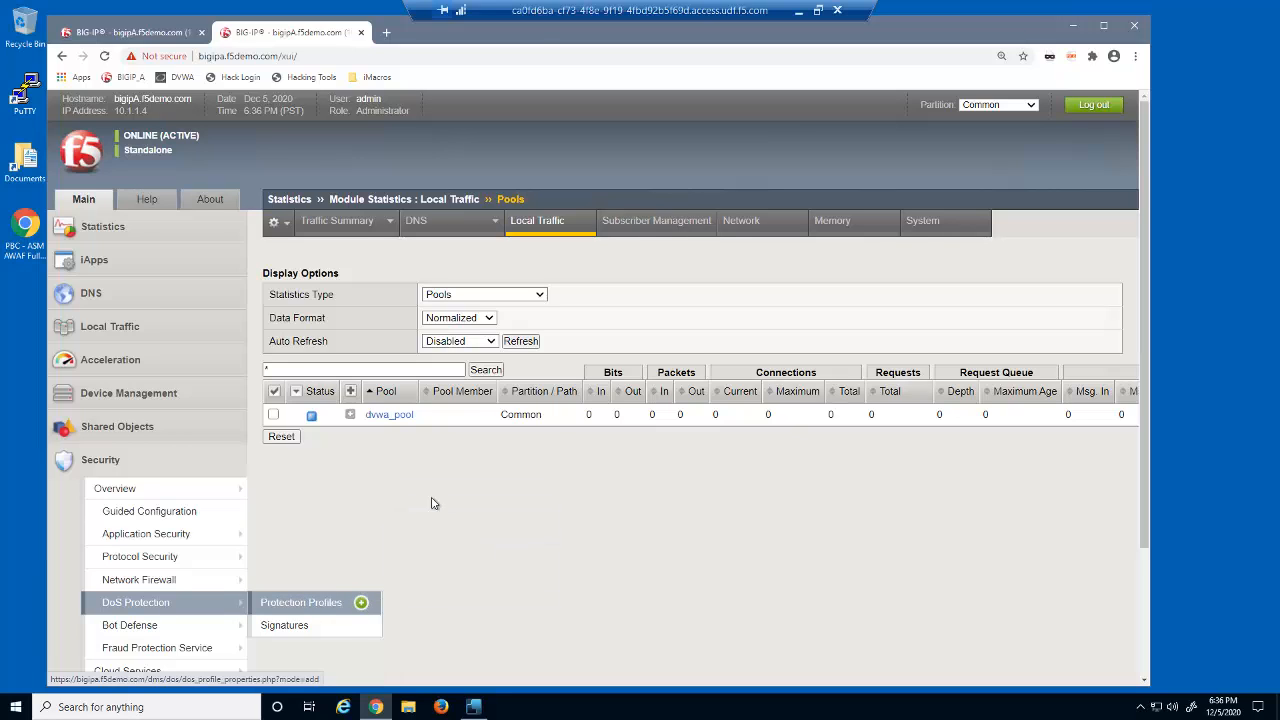
pyautogui.click(449, 33)
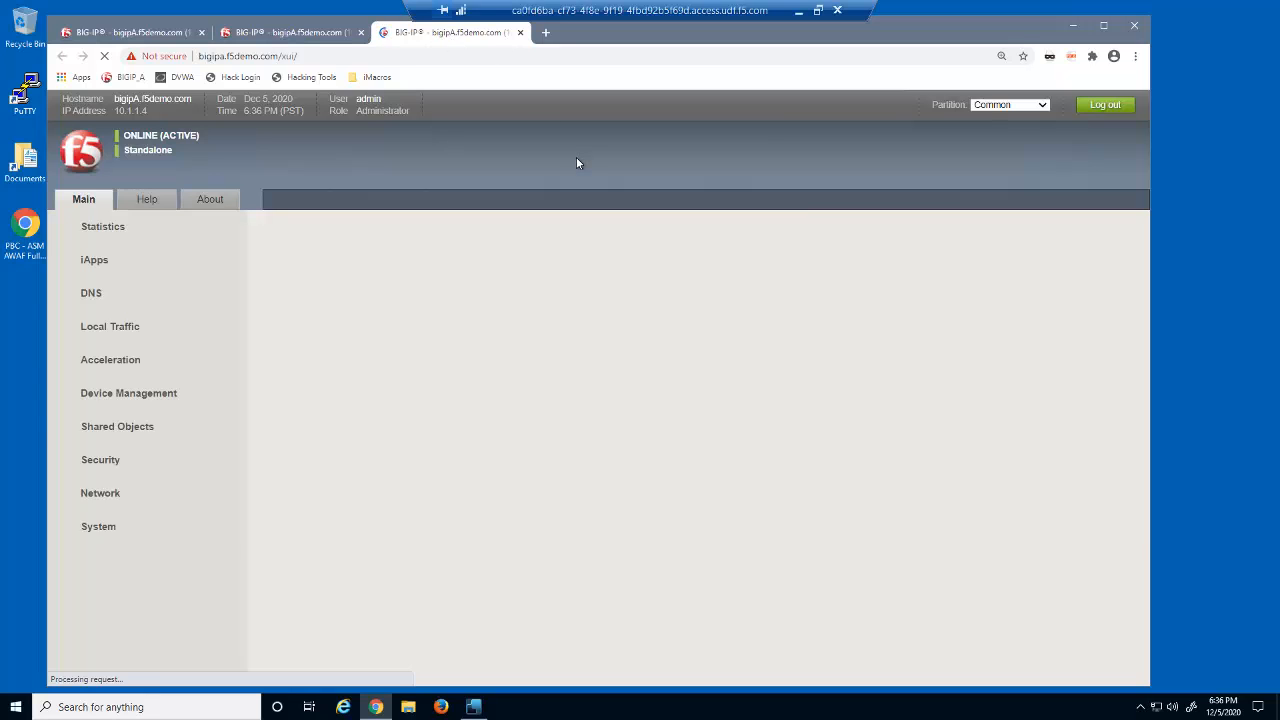
pyautogui.click(858, 302)
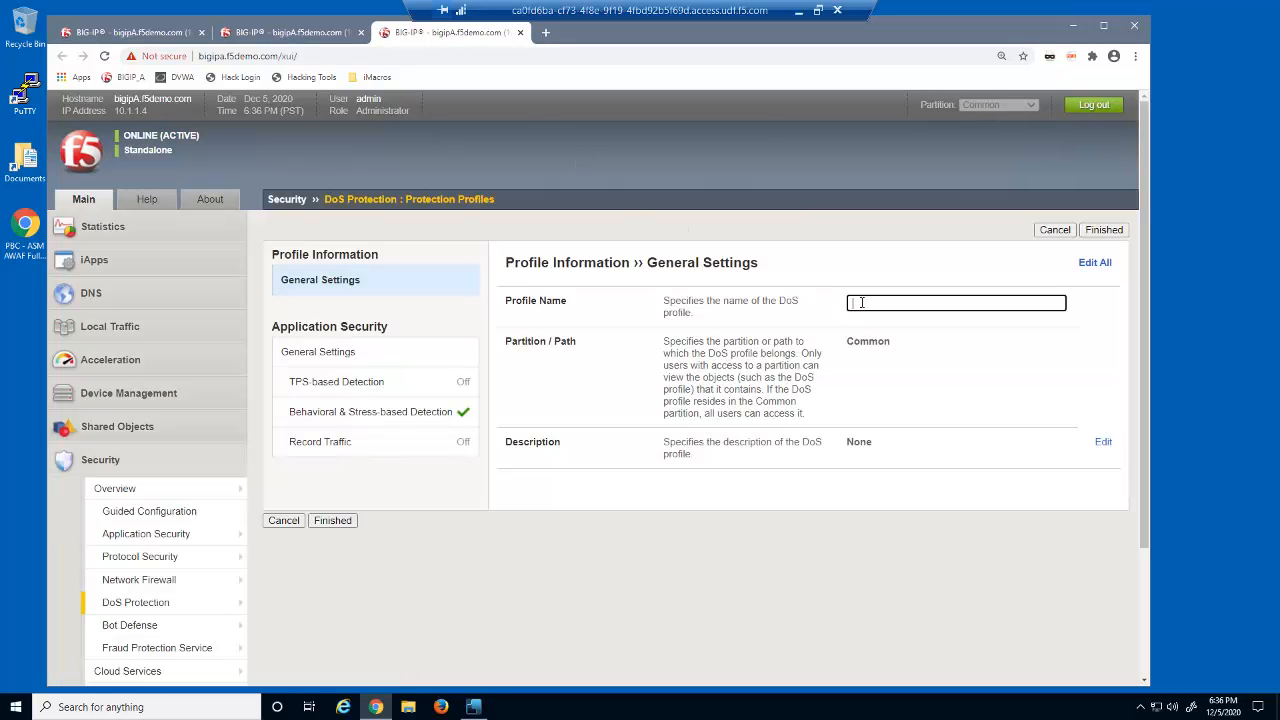
pyautogui.write('dvwa_dos_profile')
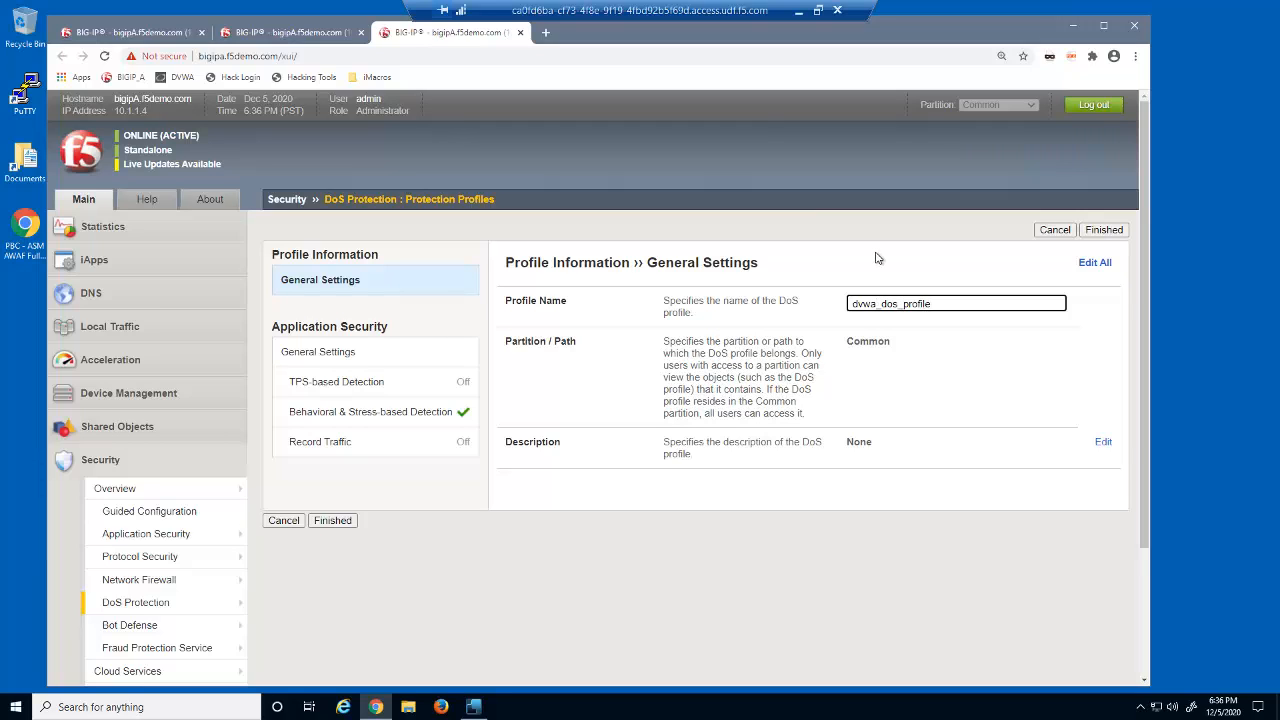
# - Set the Behavioral & Stress-based Detection operation mode to Off
pyautogui.click(877, 258)
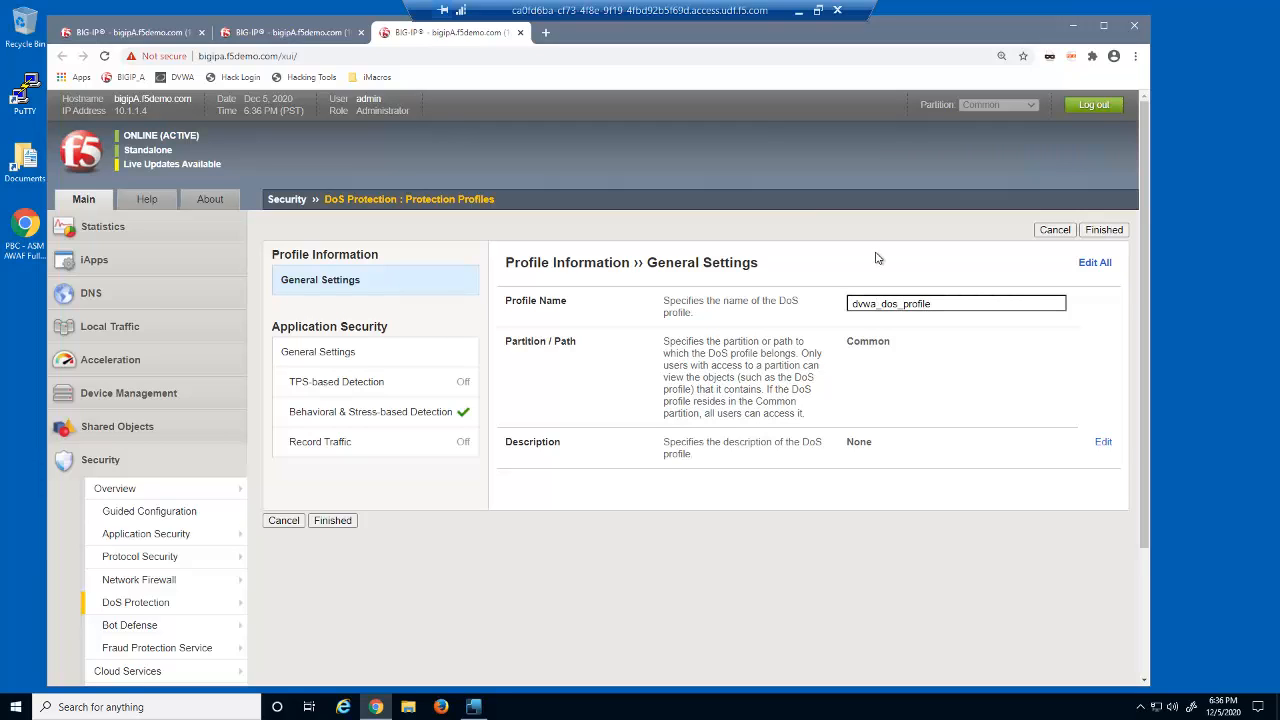
pyautogui.click(430, 414)
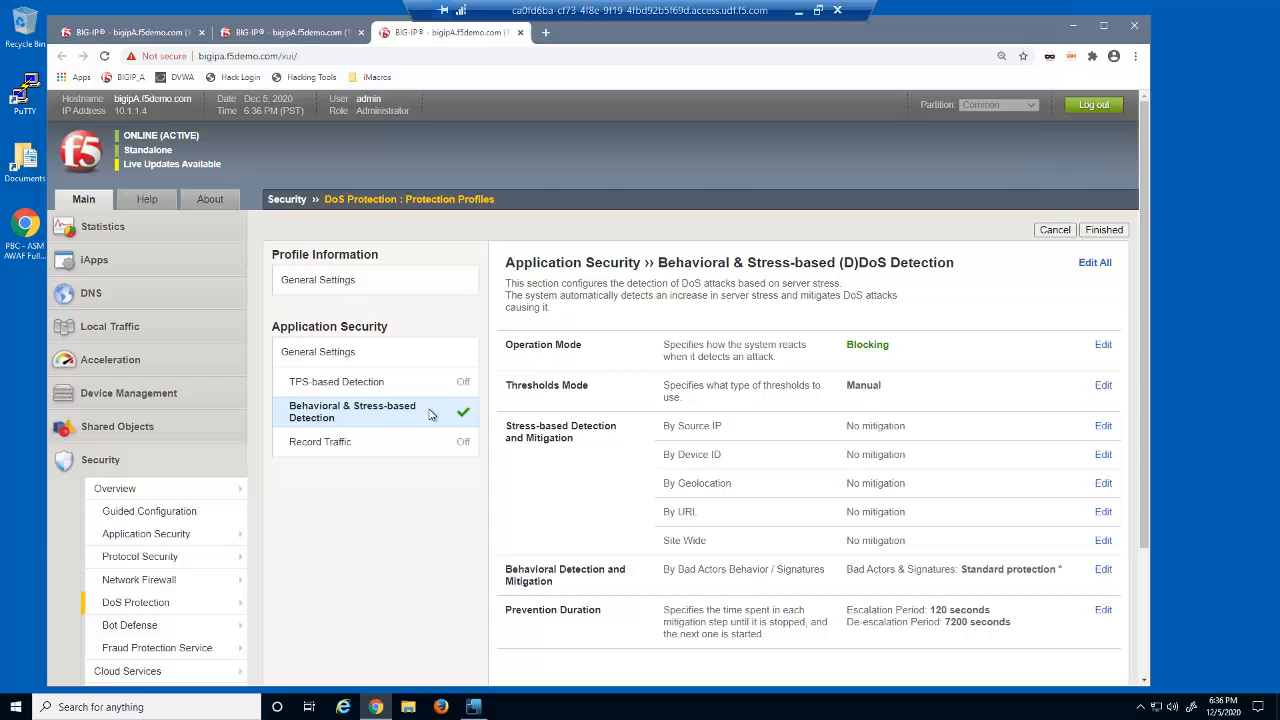
pyautogui.click(880, 350)
pyautogui.click(914, 350)
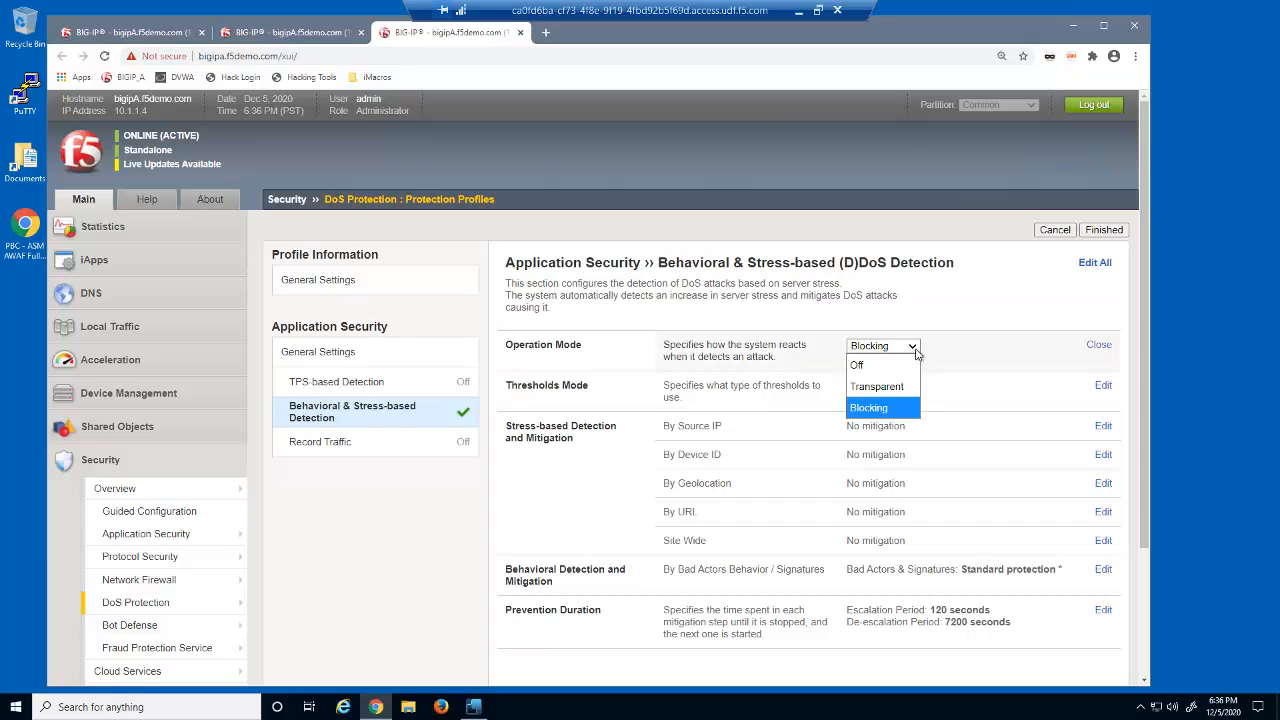
pyautogui.click(905, 366)
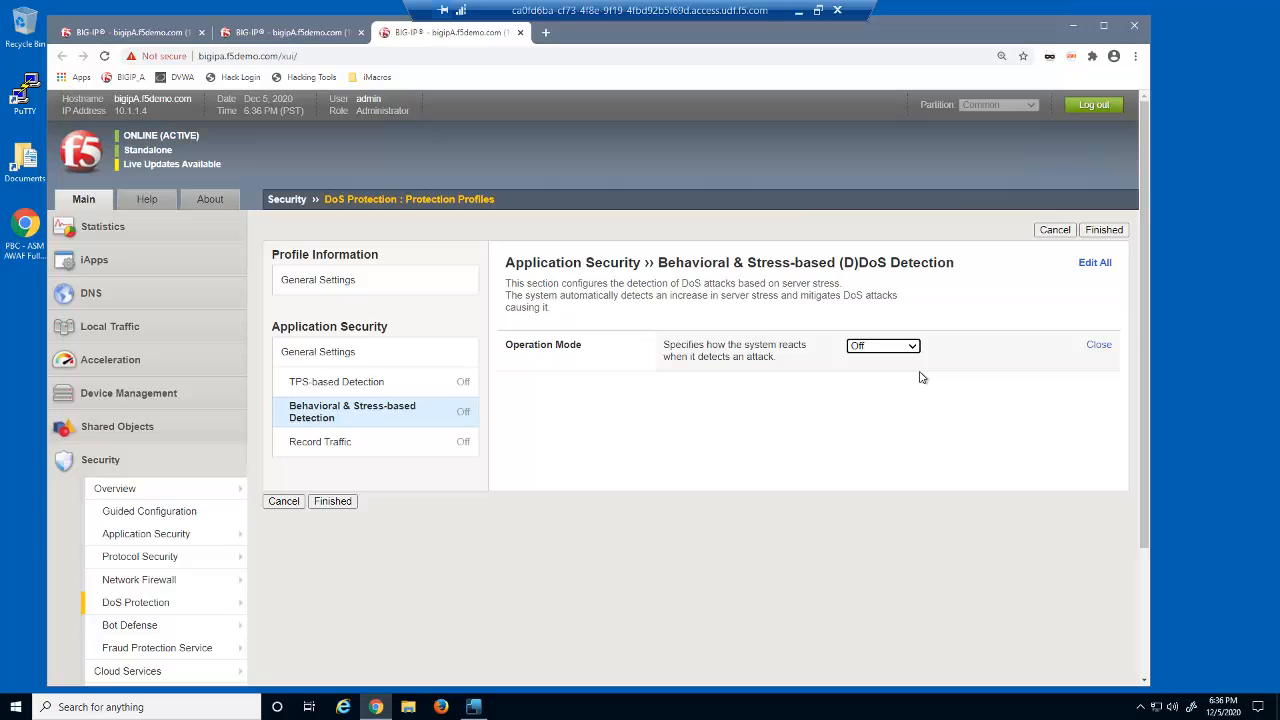
# - Set the TPS-based Detection operation mode to Blocking
pyautogui.click(420, 388)
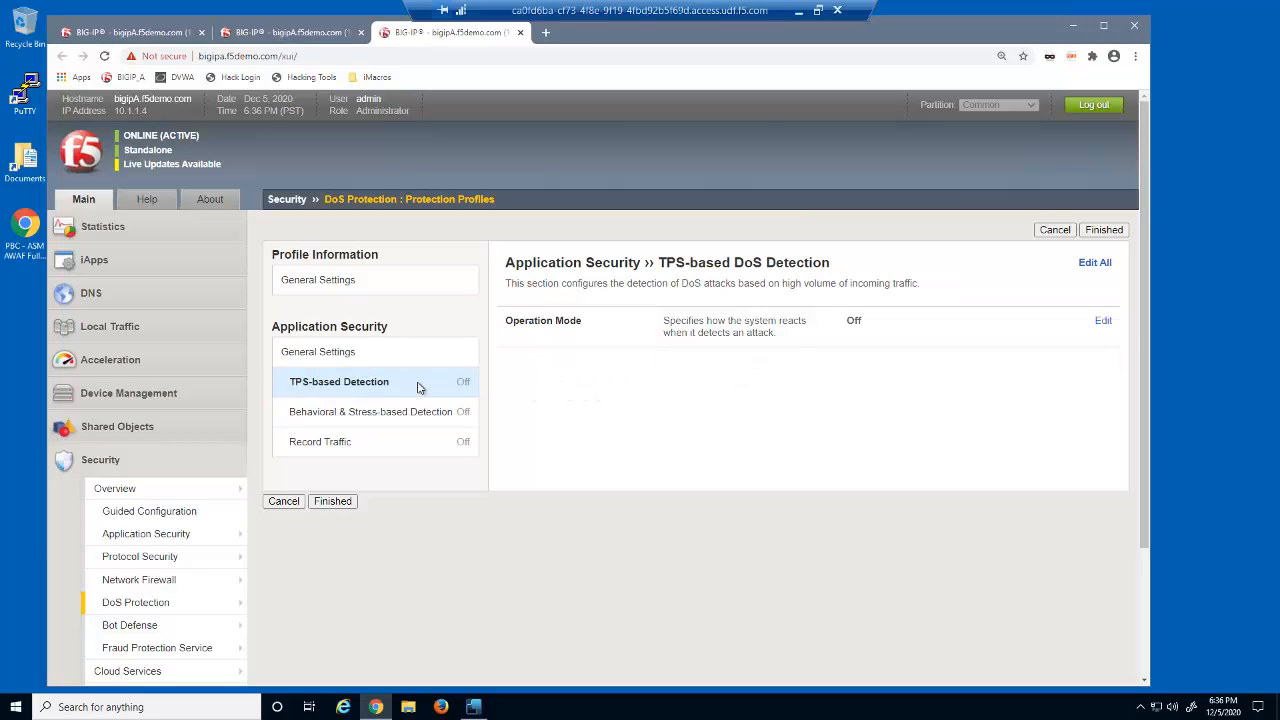
pyautogui.click(856, 322)
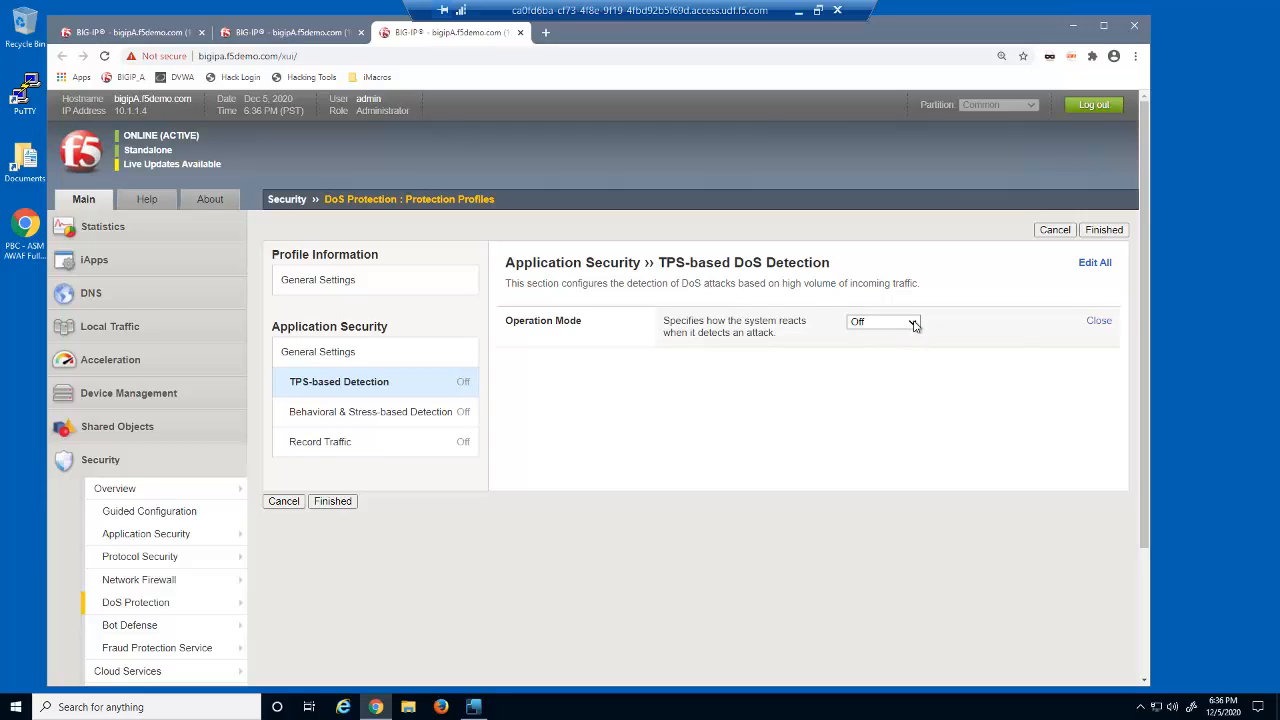
pyautogui.click(912, 322)
pyautogui.click(904, 384)
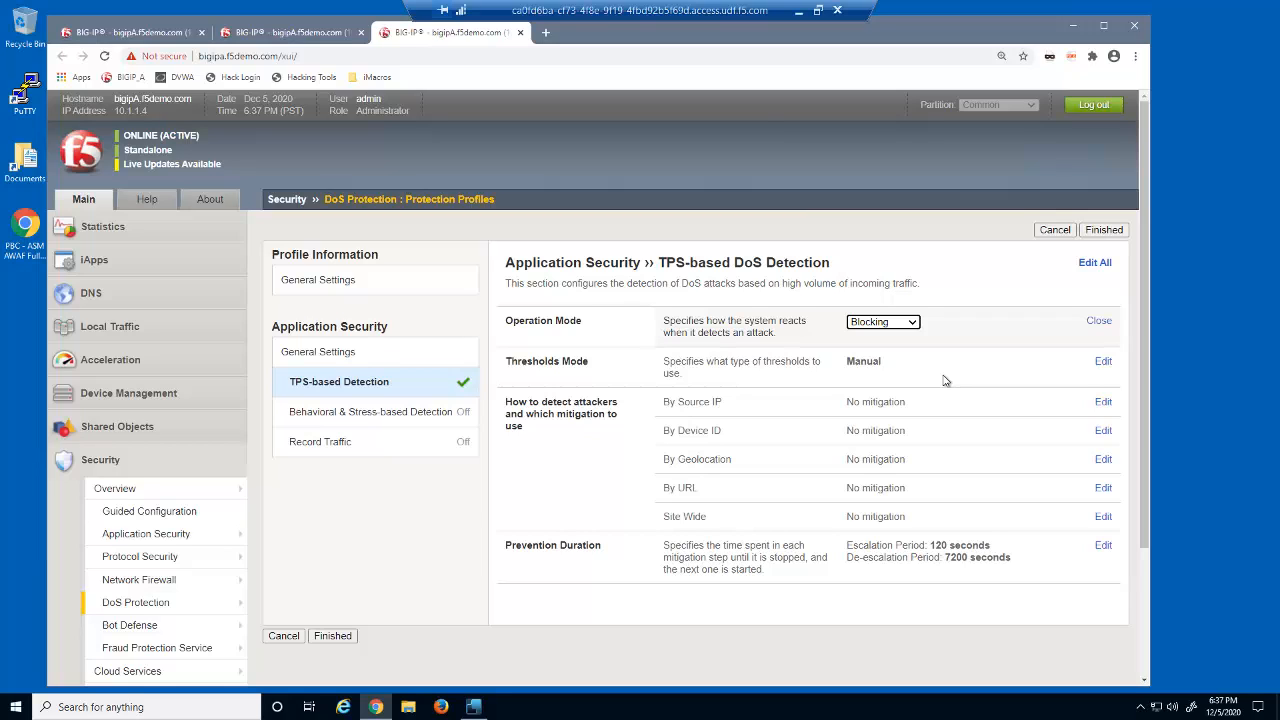
# - Enable Client Side Integrity Defense and Request Blocking with Block All for source IP detection
pyautogui.click(1104, 406)
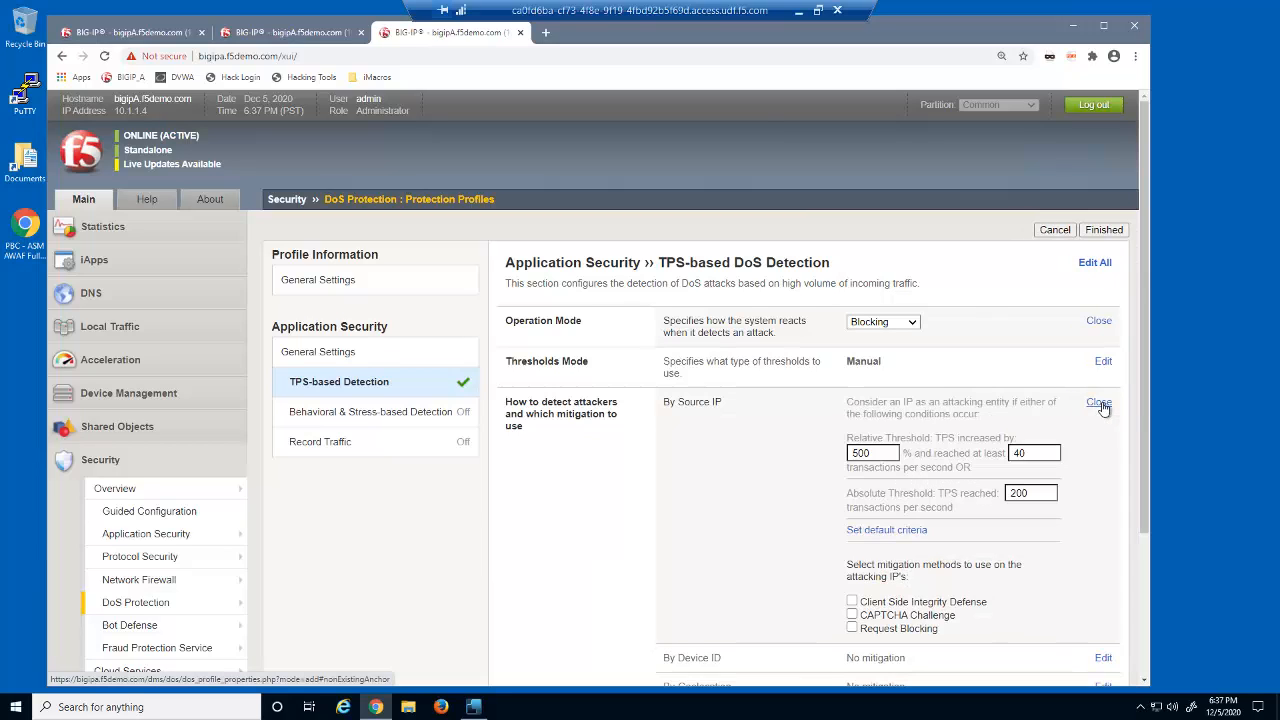
pyautogui.moveTo(1143, 419); pyautogui.dragTo(1142, 584)
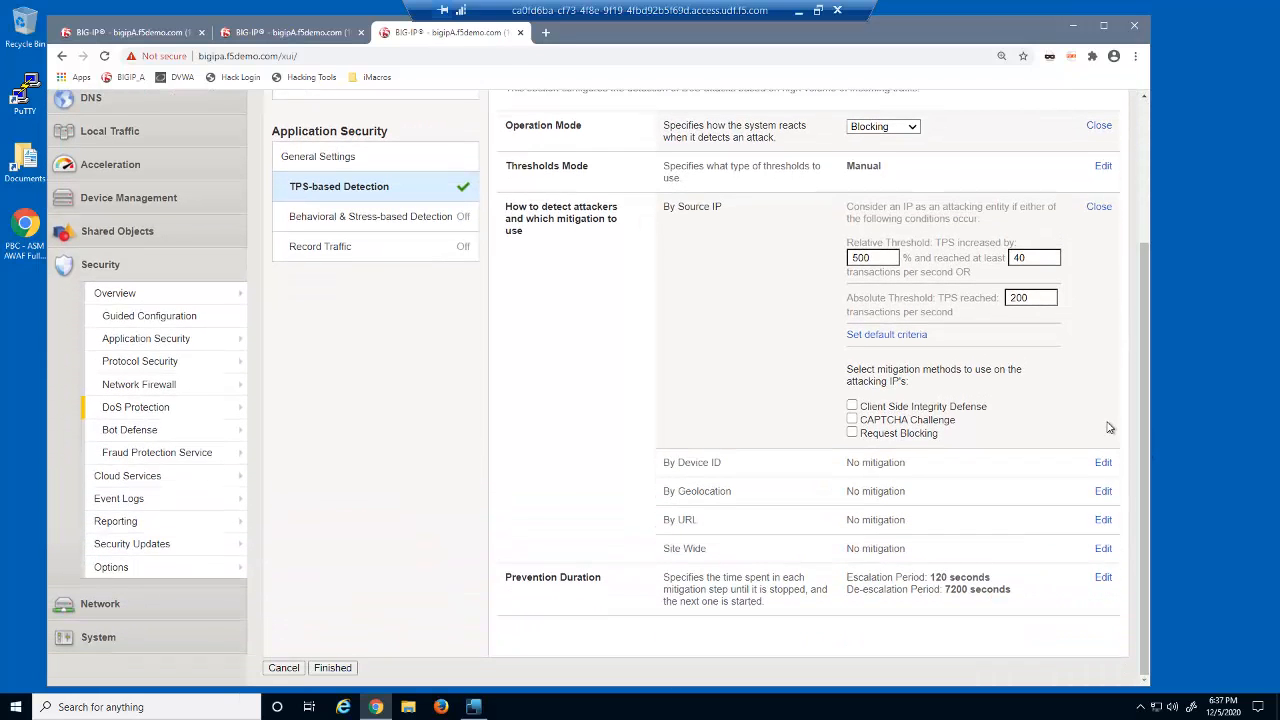
pyautogui.click(852, 406)
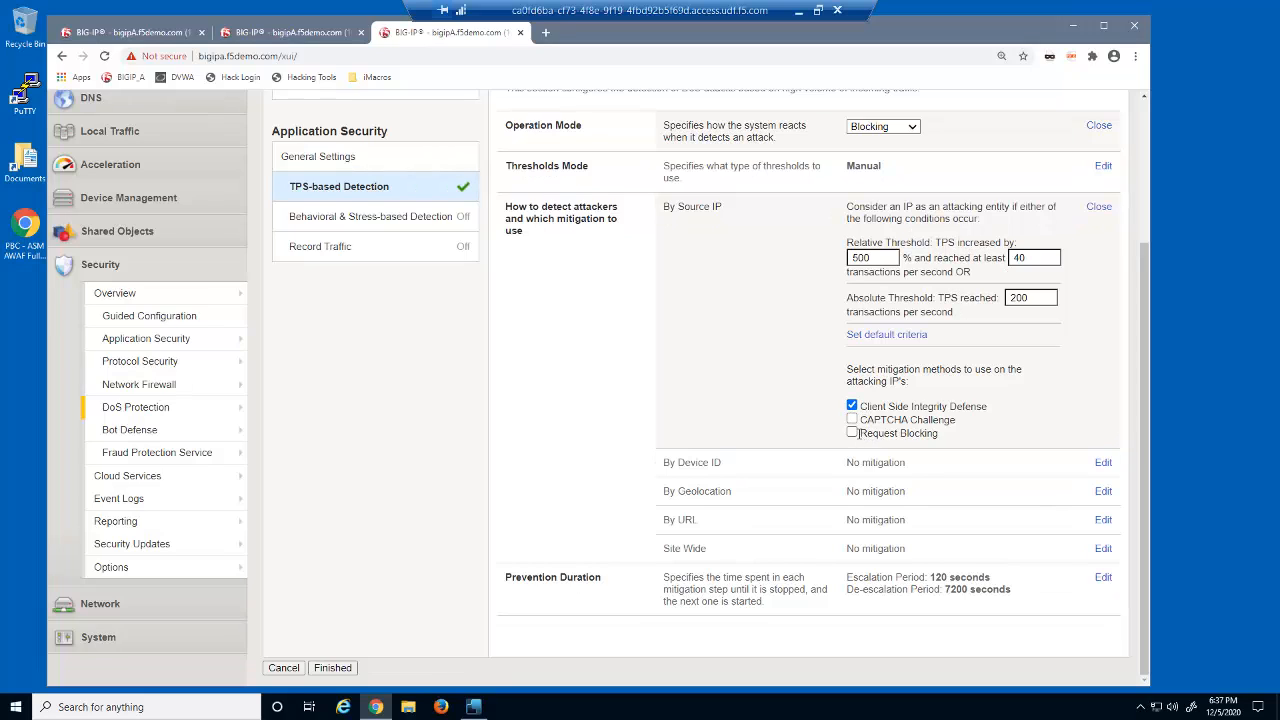
pyautogui.click(852, 433)
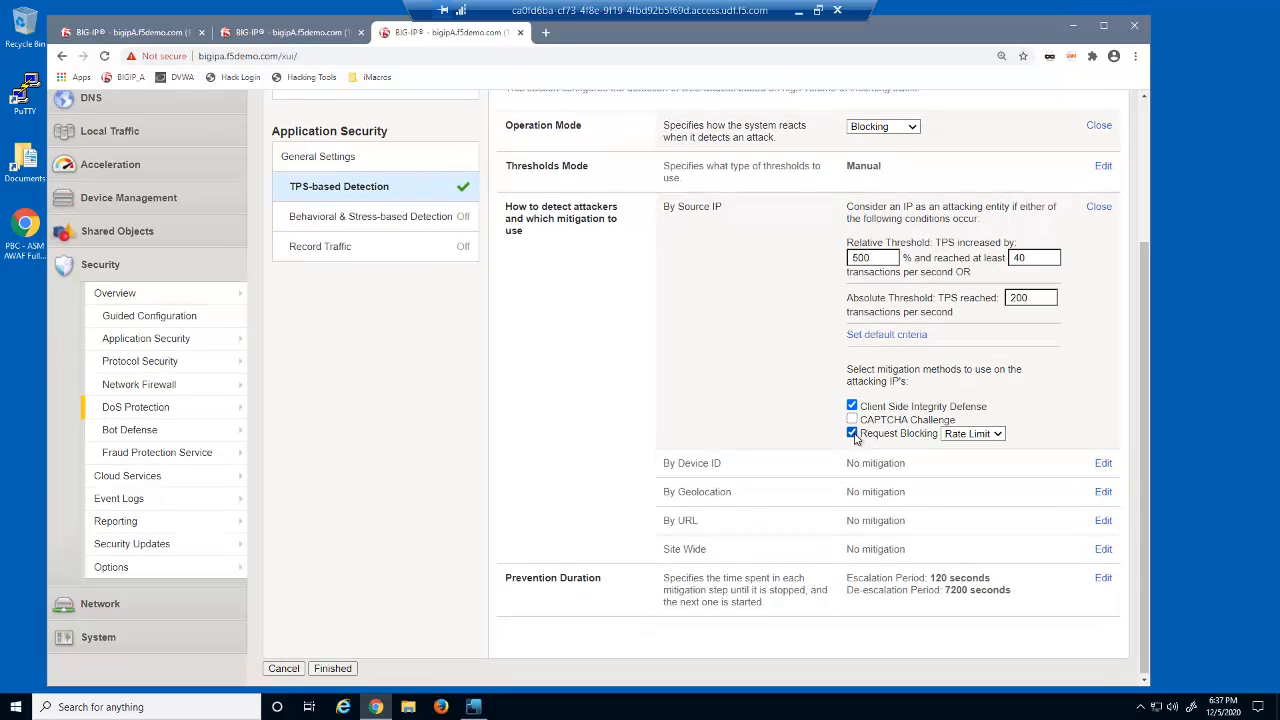
pyautogui.click(998, 436)
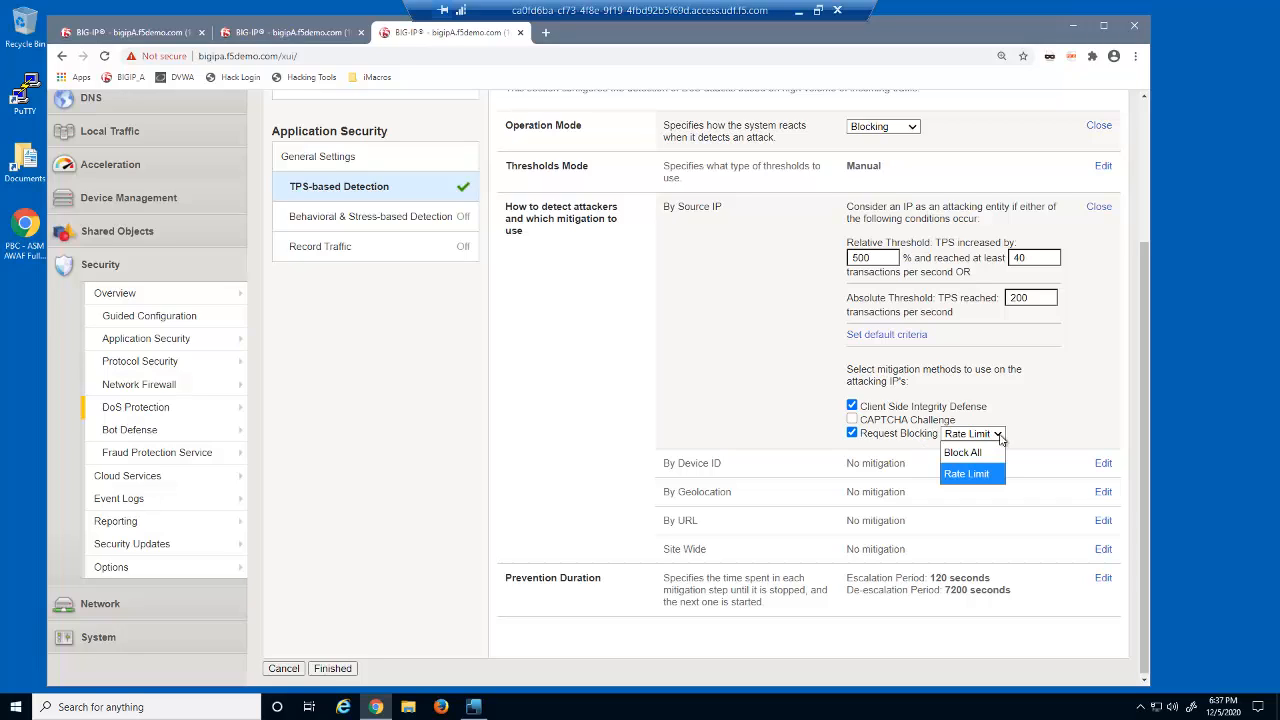
pyautogui.click(997, 454)
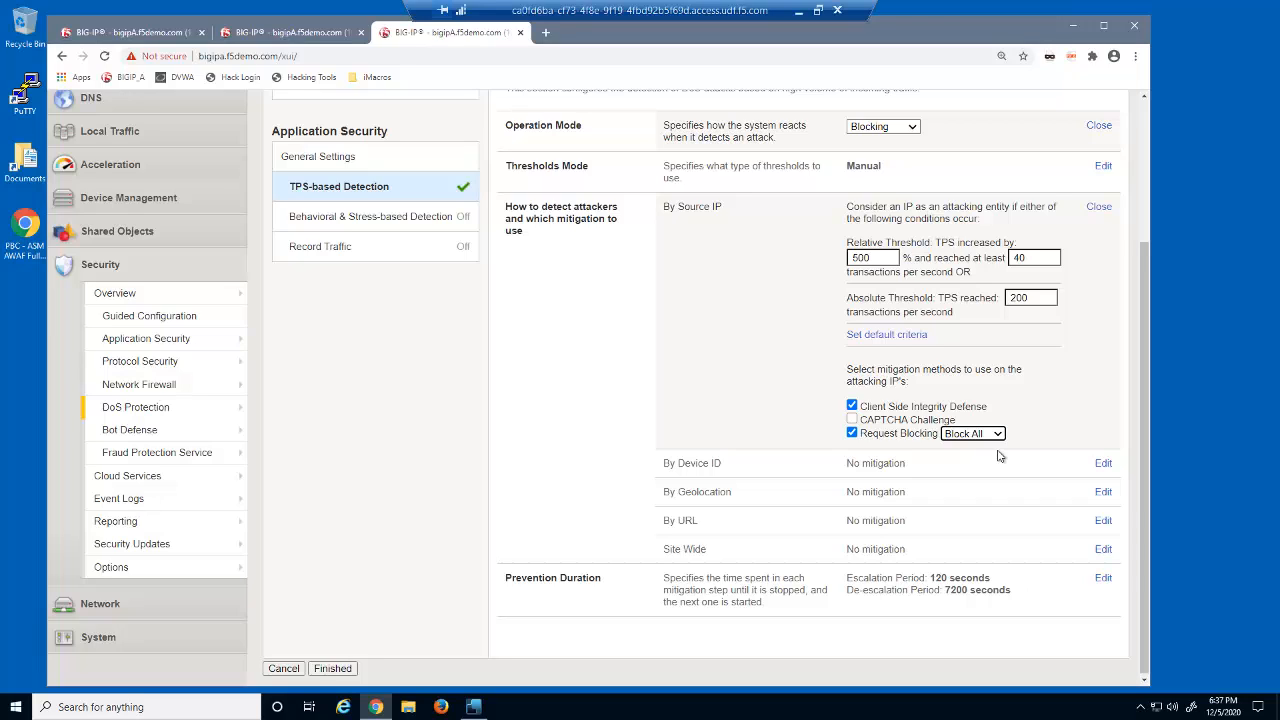
# - Set the source IP relative threshold to 5%, minimum 5 TPS, and absolute threshold to 5 TPS
pyautogui.moveTo(878, 257); pyautogui.dragTo(812, 264)
pyautogui.write('5')
pyautogui.doubleClick(1030, 258)
pyautogui.write('5')
pyautogui.doubleClick(1030, 298)
pyautogui.write('5')
# - Set the escalation period to 5 seconds and finish creating the profile
pyautogui.click(1103, 581)
pyautogui.press('Tab')
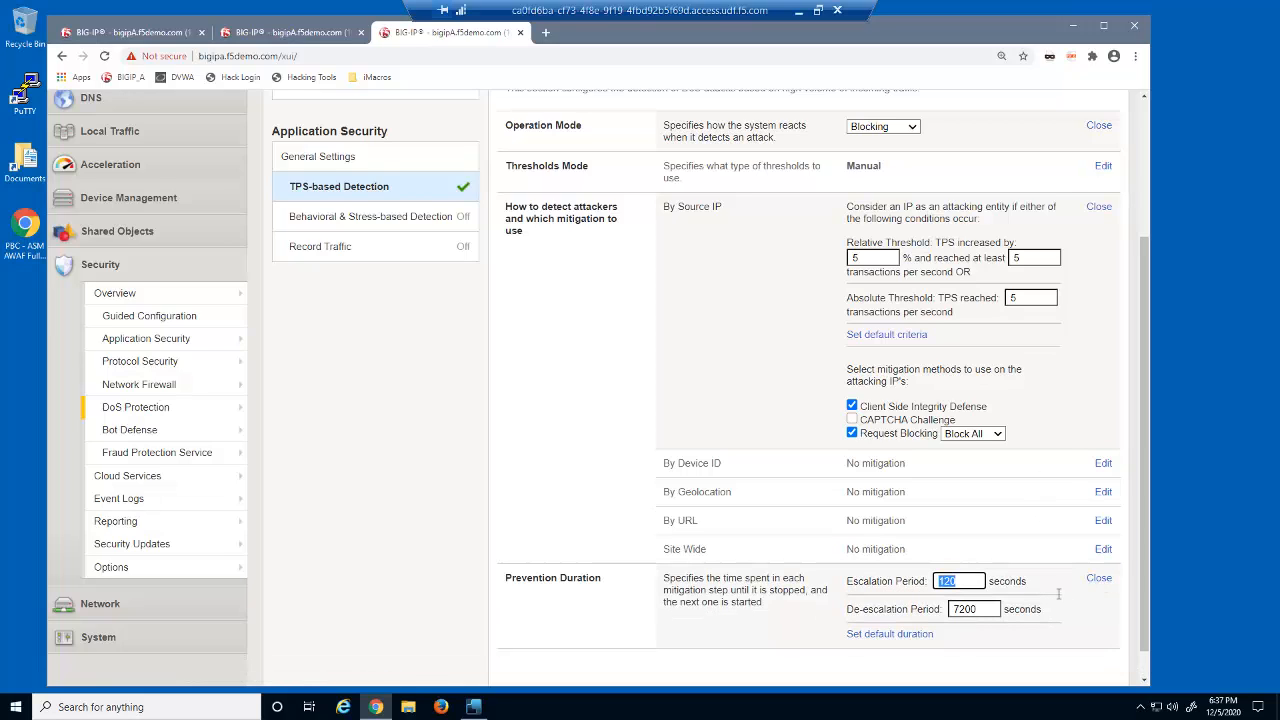
pyautogui.write('5')
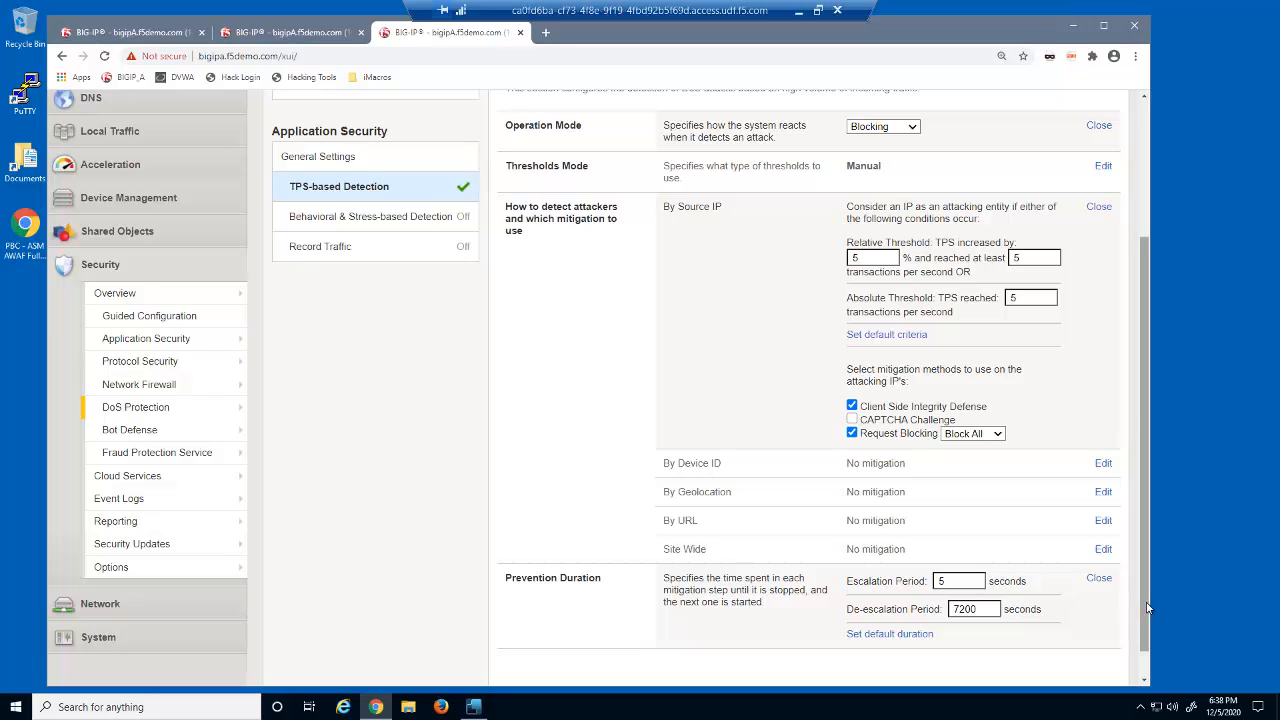
pyautogui.moveTo(1143, 520); pyautogui.dragTo(1137, 380)
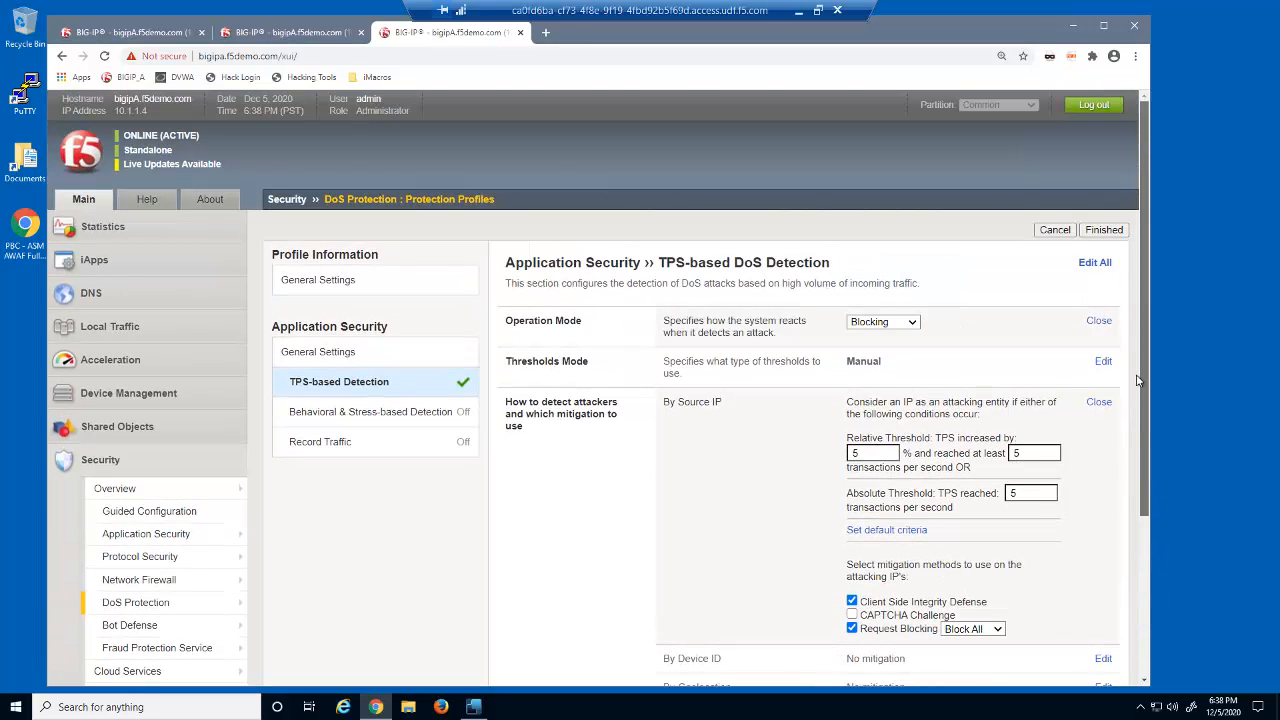
pyautogui.click(1103, 231)
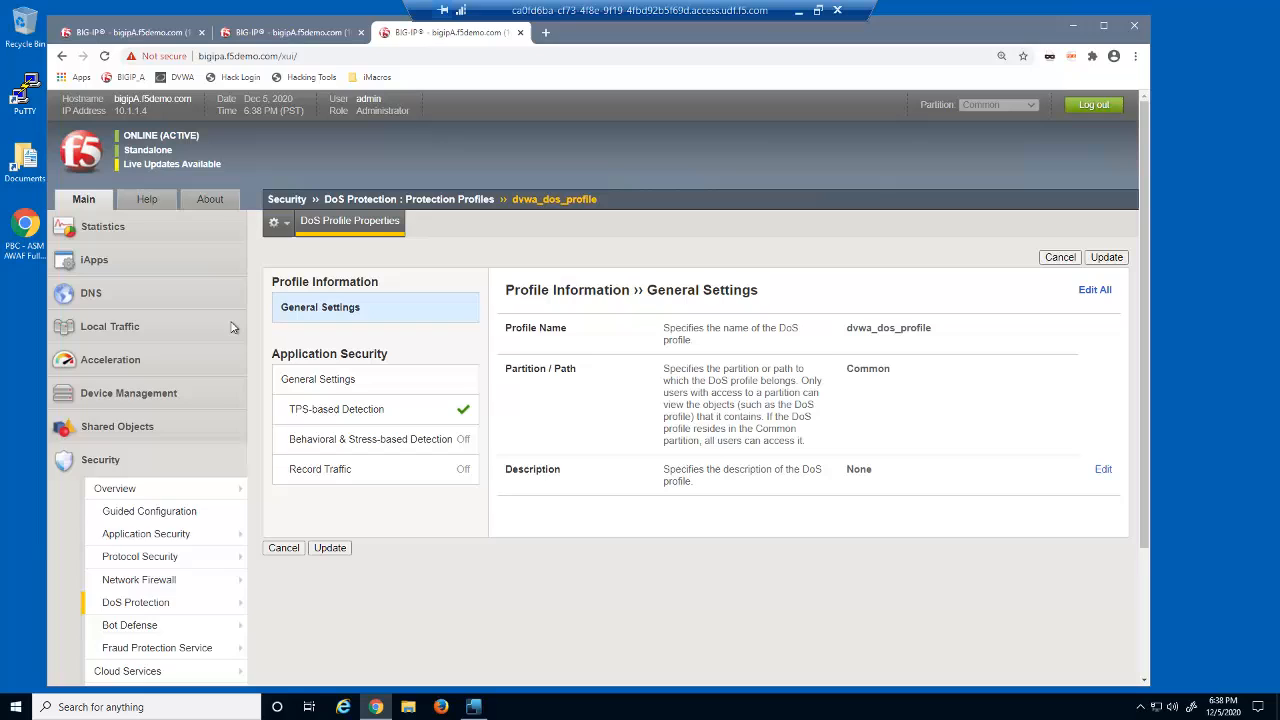
# - Open the dvwa_virtual virtual server's security policy settings and enable the DoS Protection Profile with dvwa_dos_profile
pyautogui.click(110, 327)
pyautogui.click(127, 377)
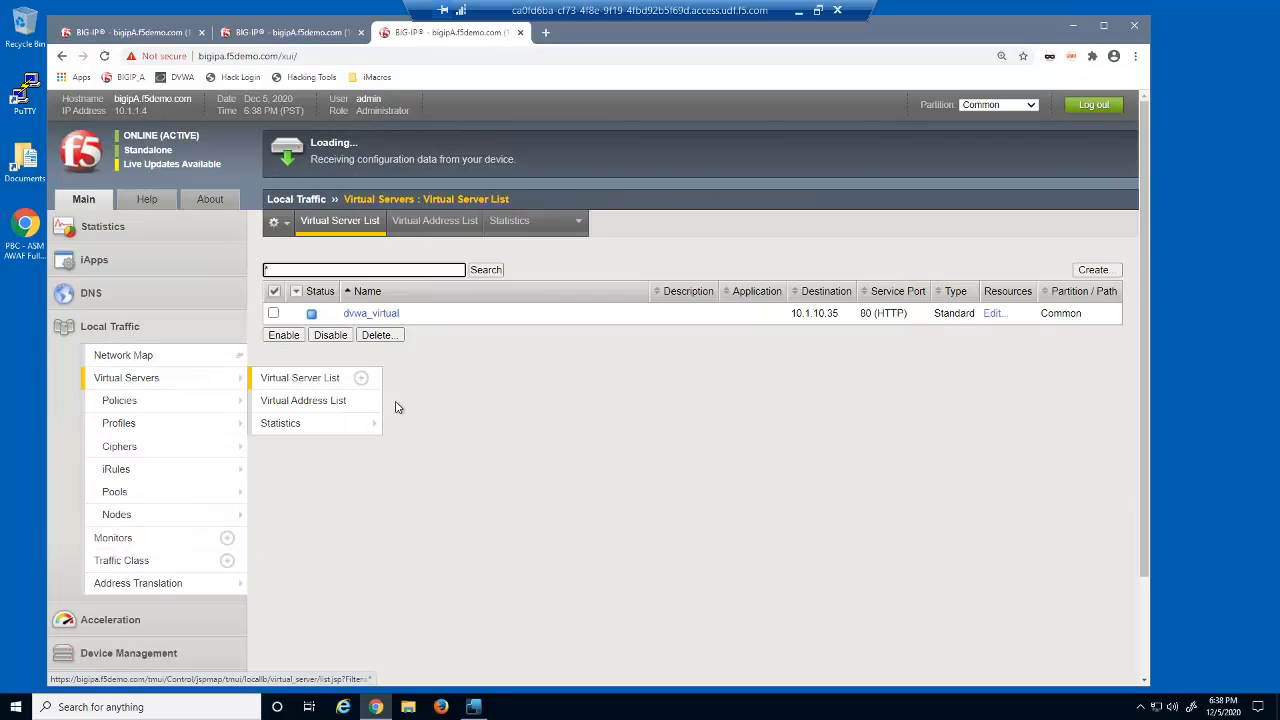
pyautogui.click(375, 316)
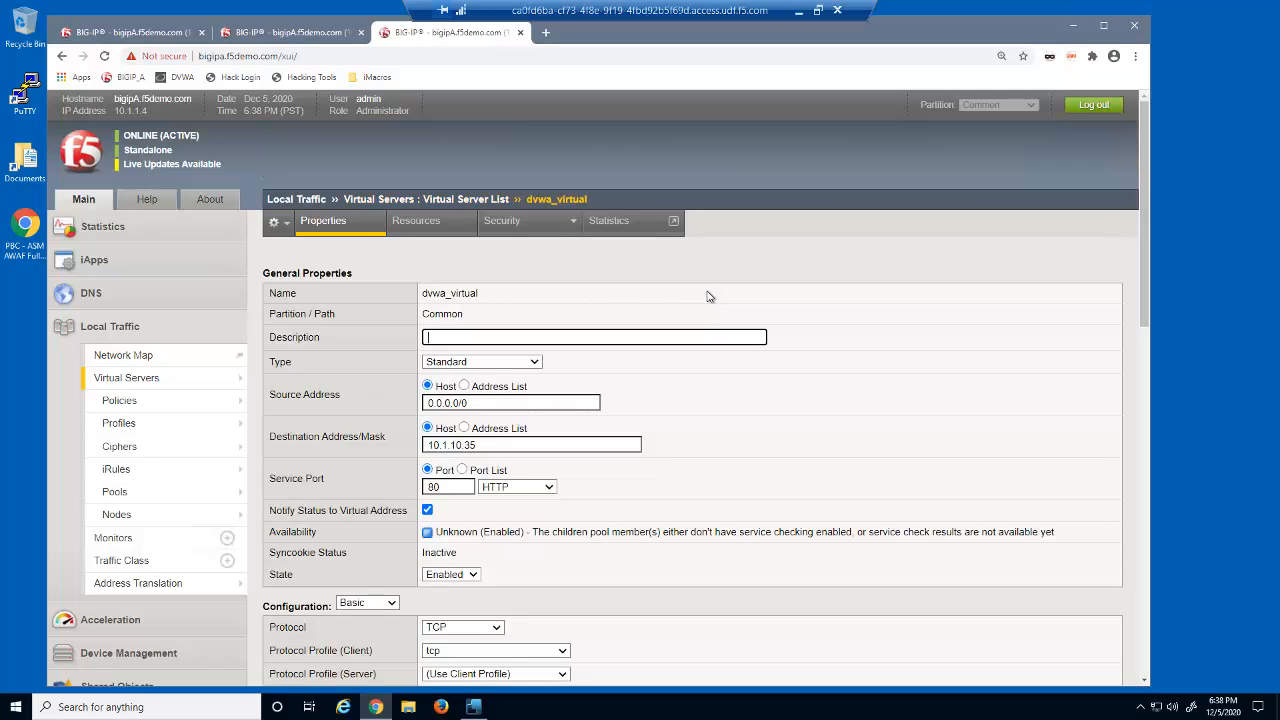
pyautogui.click(548, 229)
pyautogui.click(534, 251)
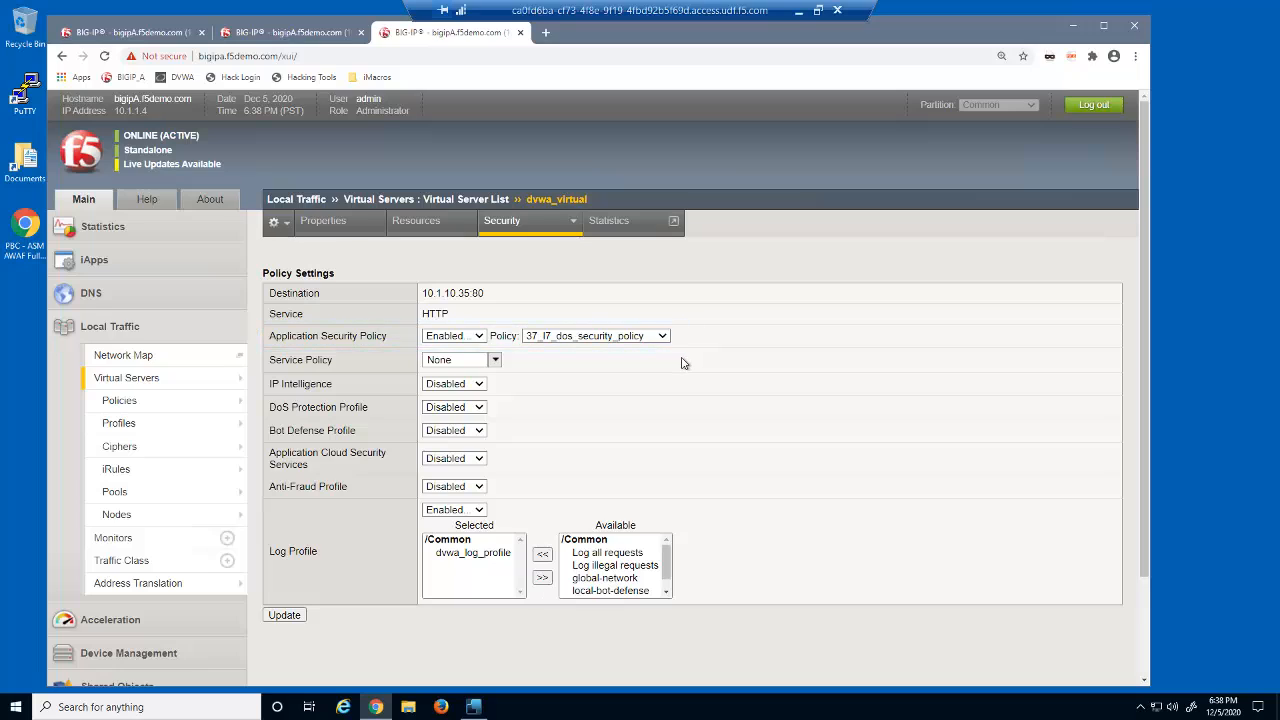
pyautogui.click(480, 408)
pyautogui.click(474, 448)
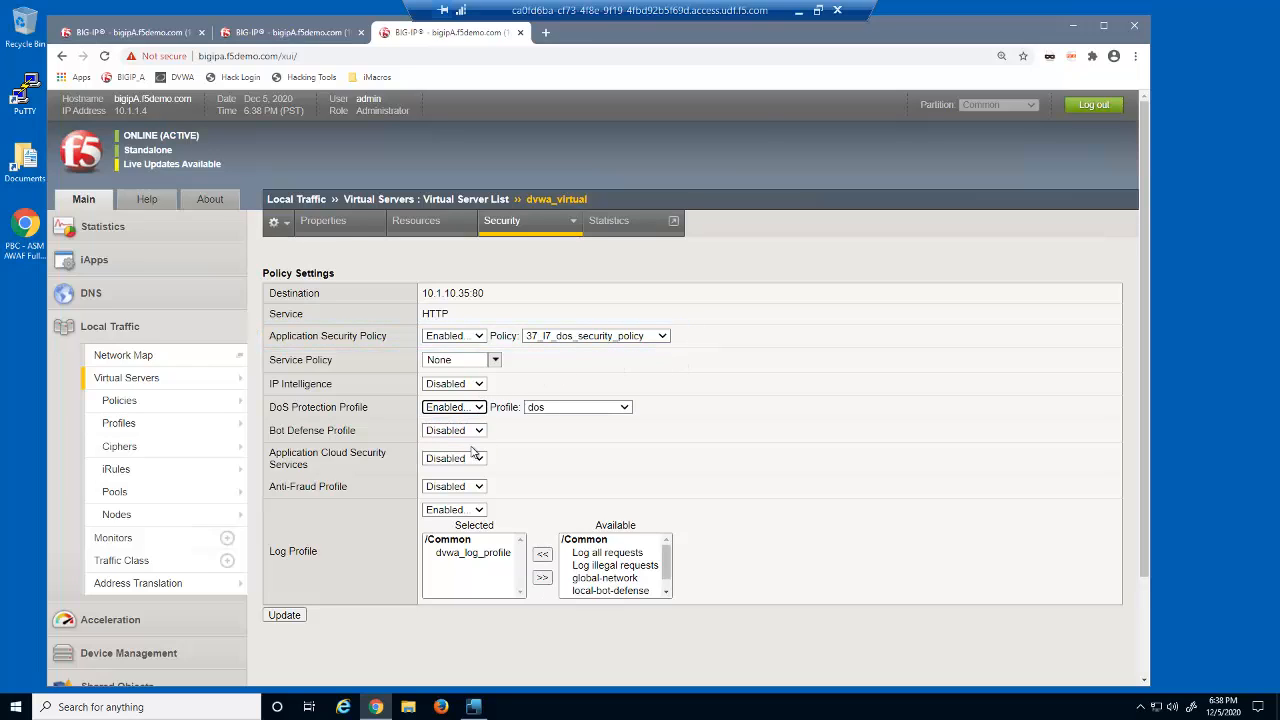
pyautogui.click(626, 409)
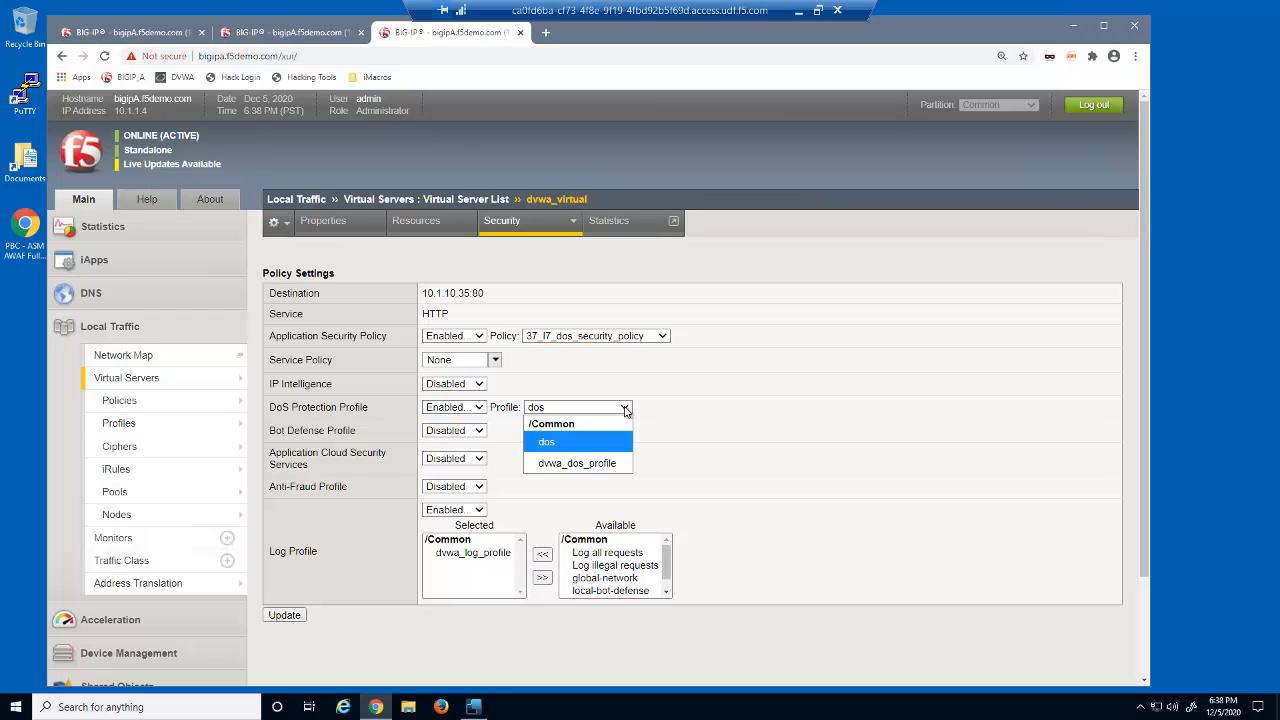
pyautogui.click(622, 461)
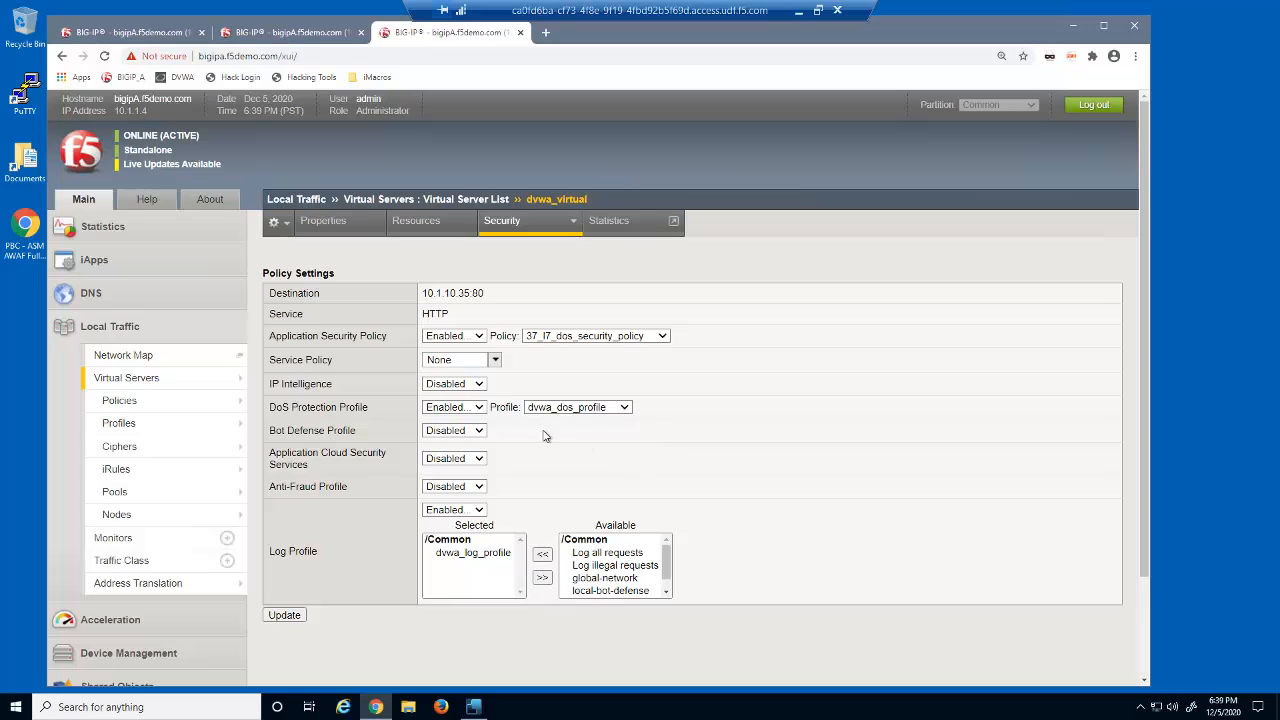
# - Enable the Bot Defense Profile with dvwa_bot_defense_profile and apply the updated security settings
pyautogui.click(480, 431)
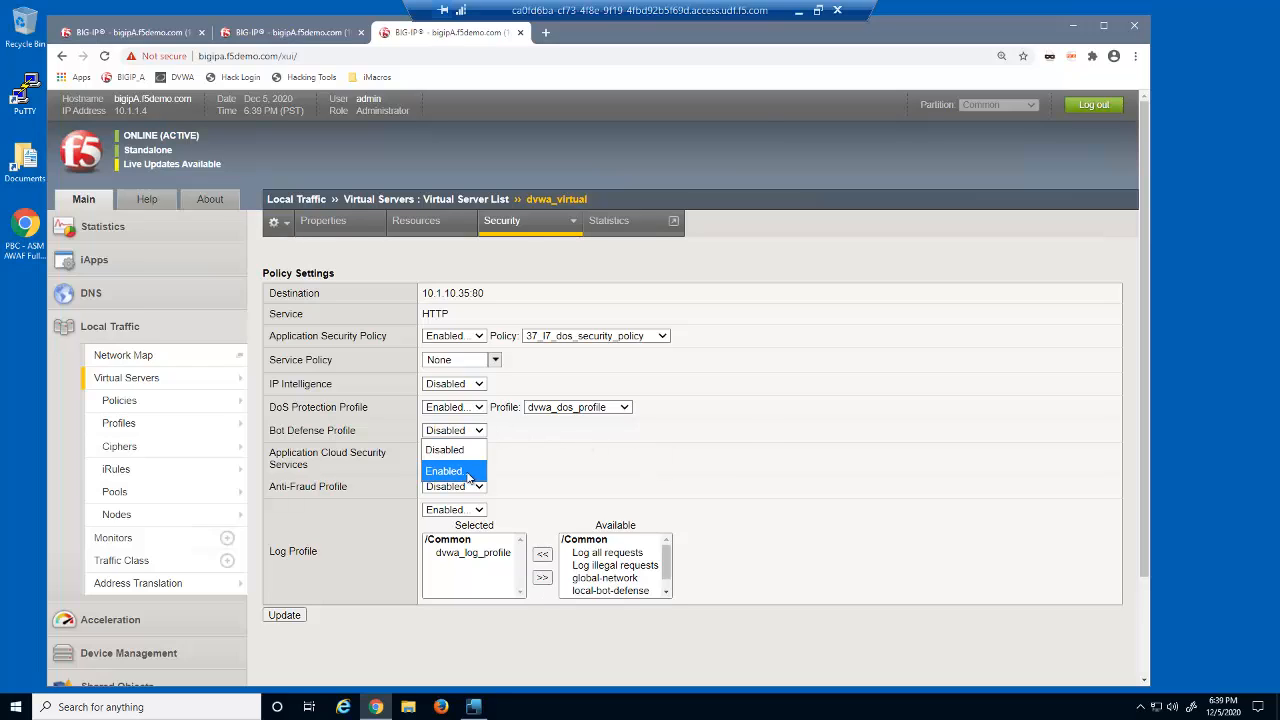
pyautogui.click(471, 470)
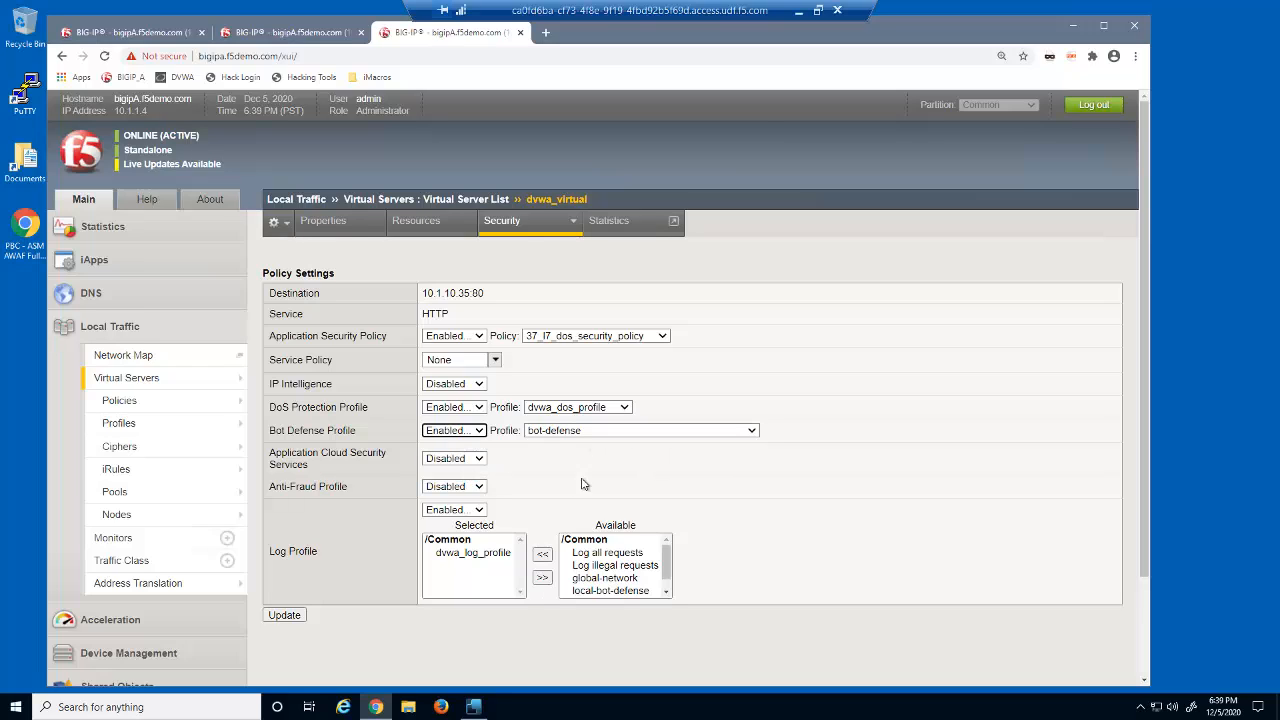
pyautogui.click(751, 431)
pyautogui.click(694, 530)
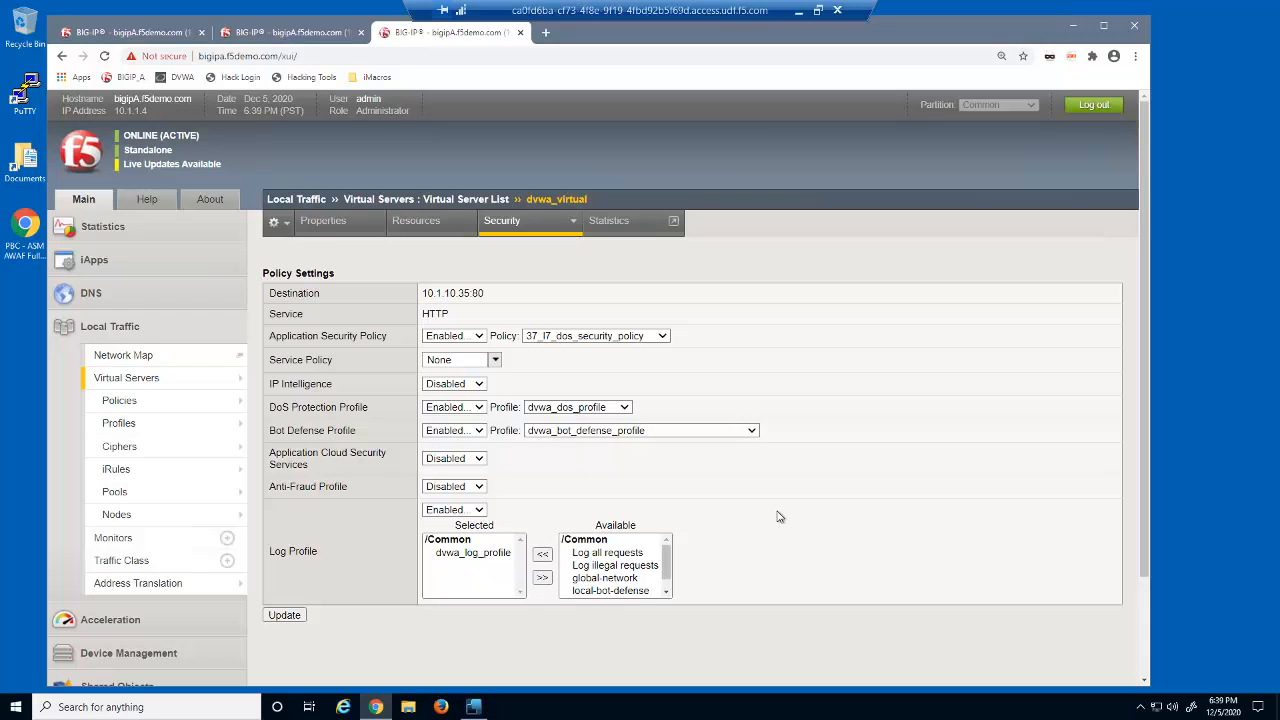
pyautogui.click(284, 615)
# - Open the DoS reporting dashboard and switch it to real-time mode
pyautogui.click(124, 328)
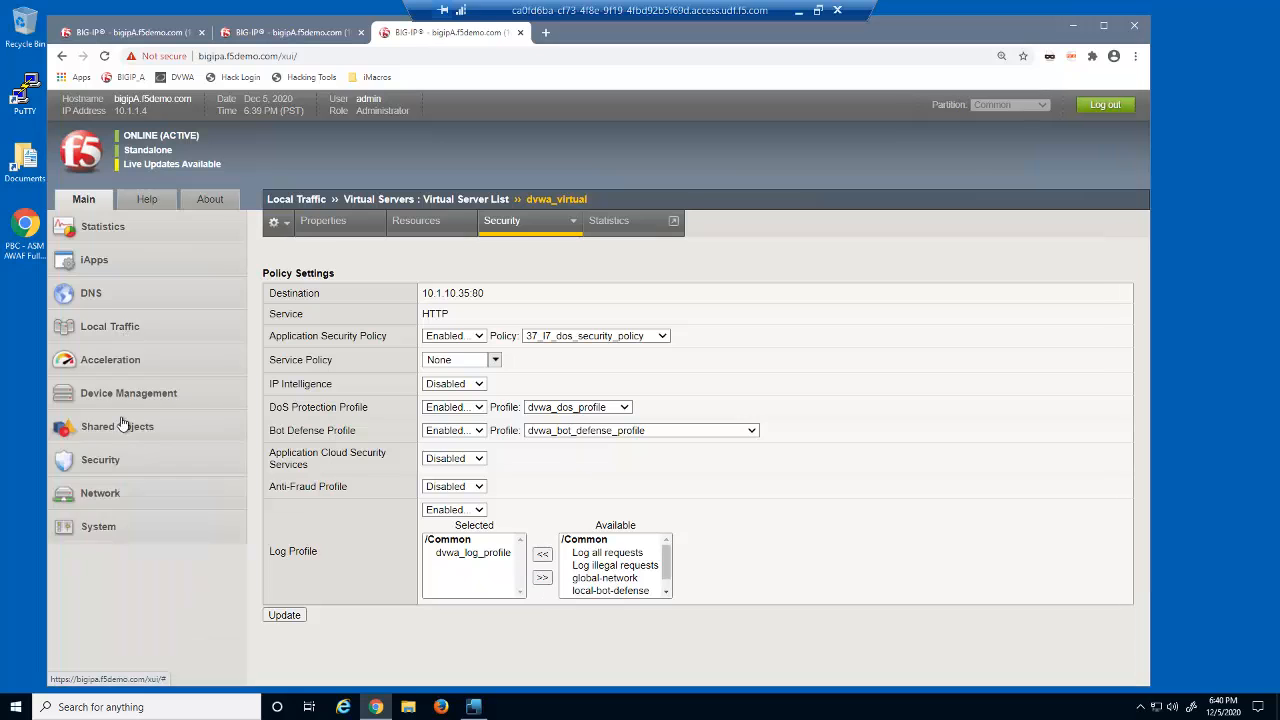
pyautogui.click(112, 462)
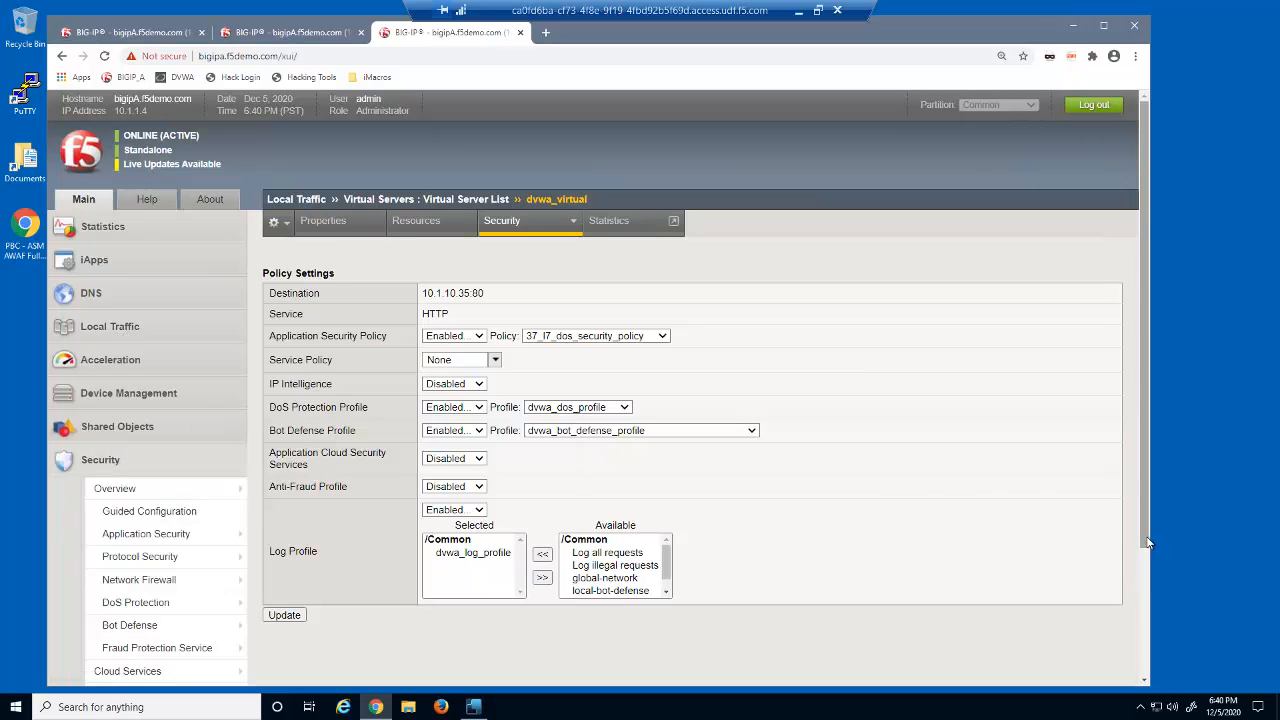
pyautogui.scroll(-1, 1147, 542)
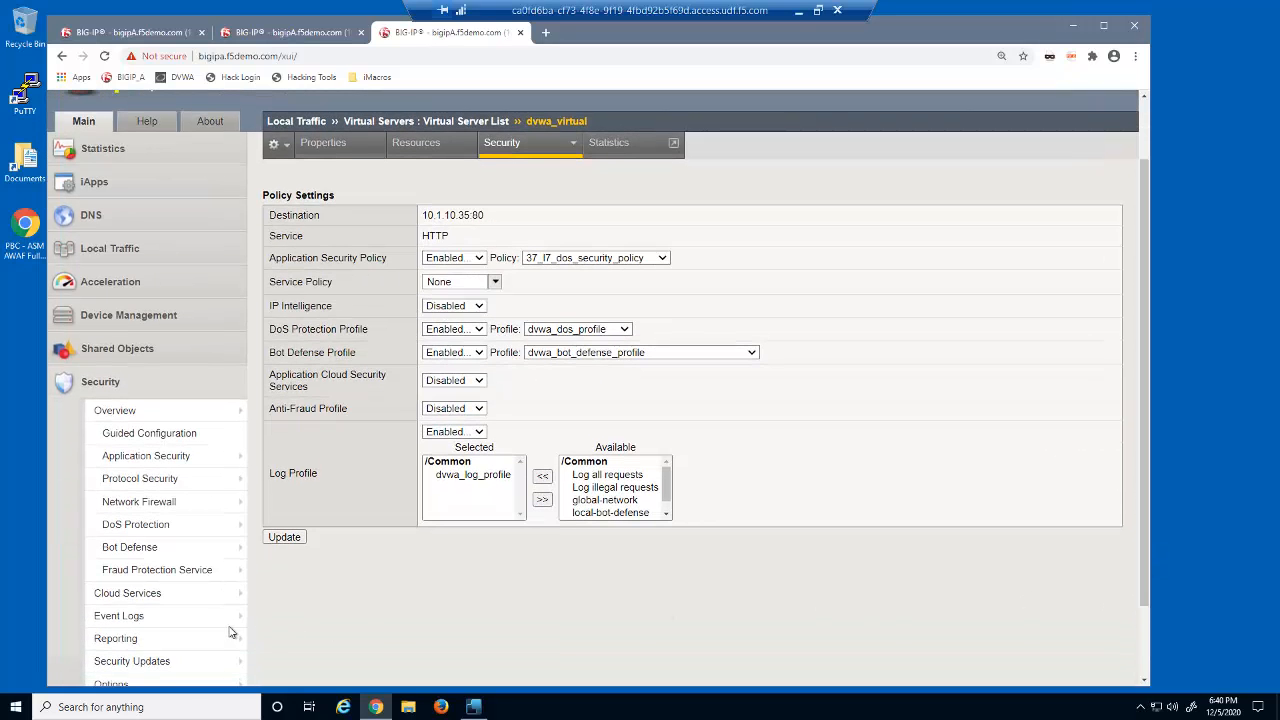
pyautogui.moveTo(225, 636)
pyautogui.moveTo(300, 594)
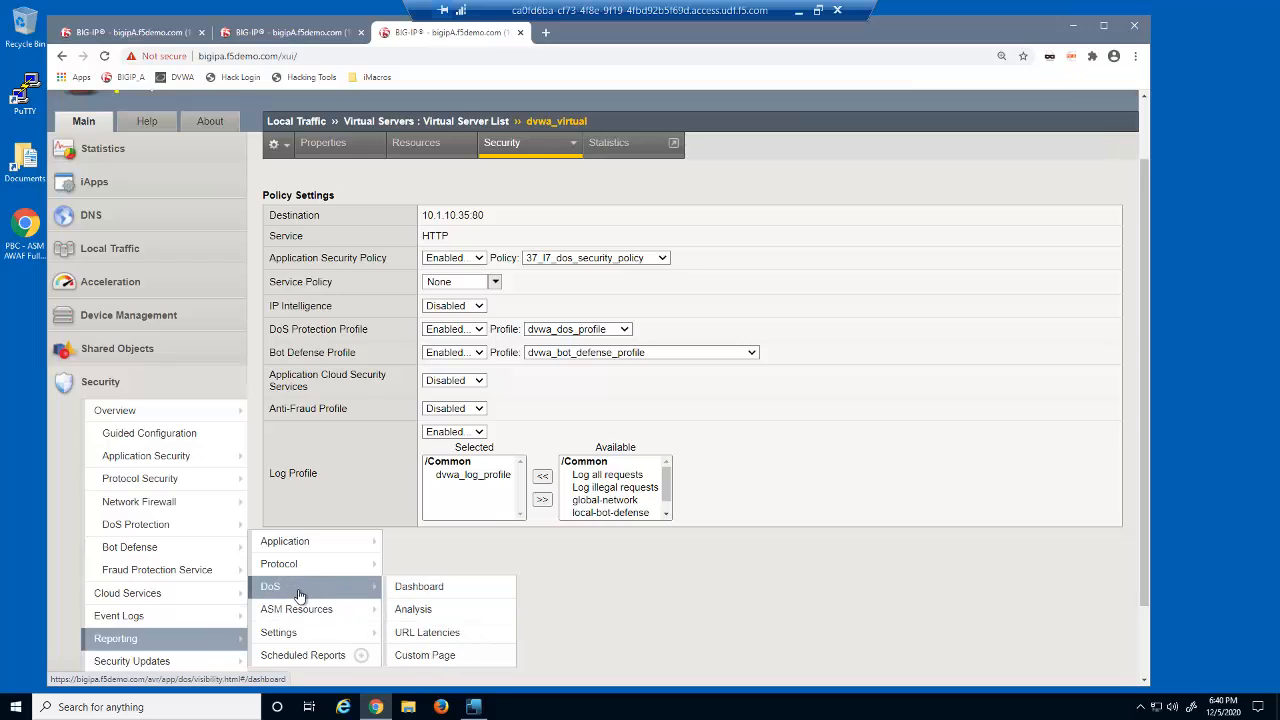
pyautogui.click(415, 590)
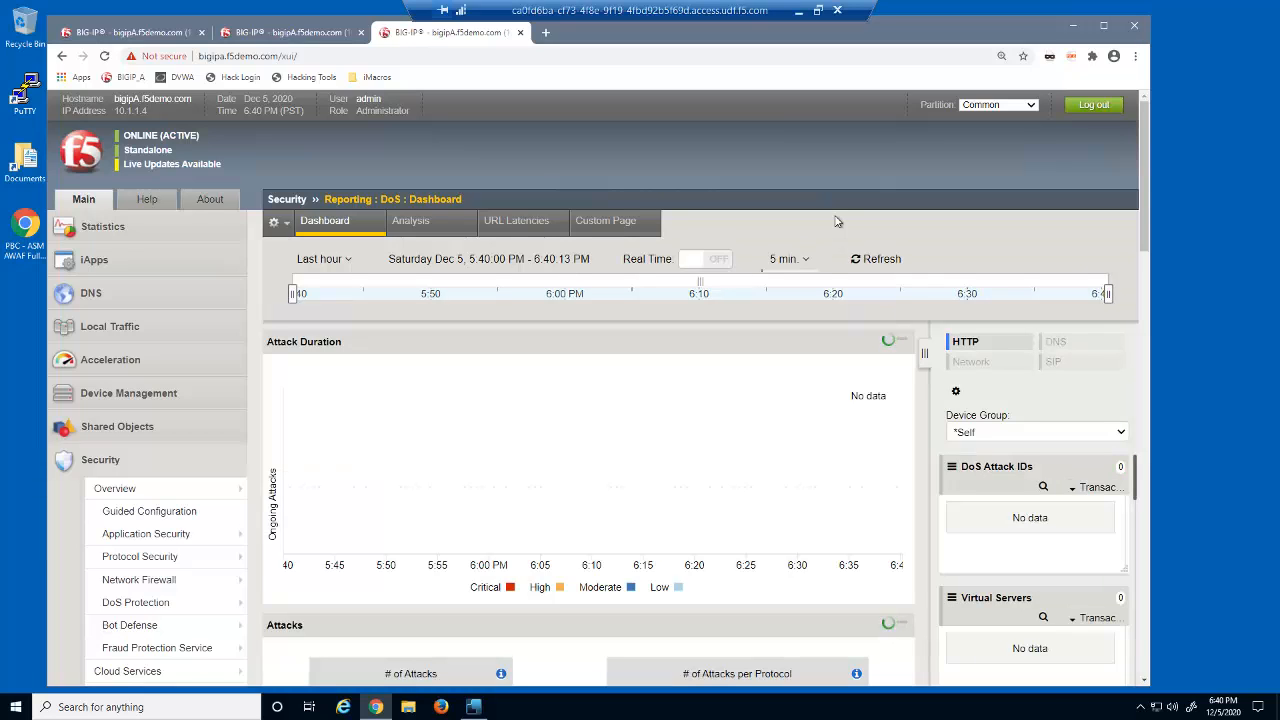
pyautogui.click(704, 261)
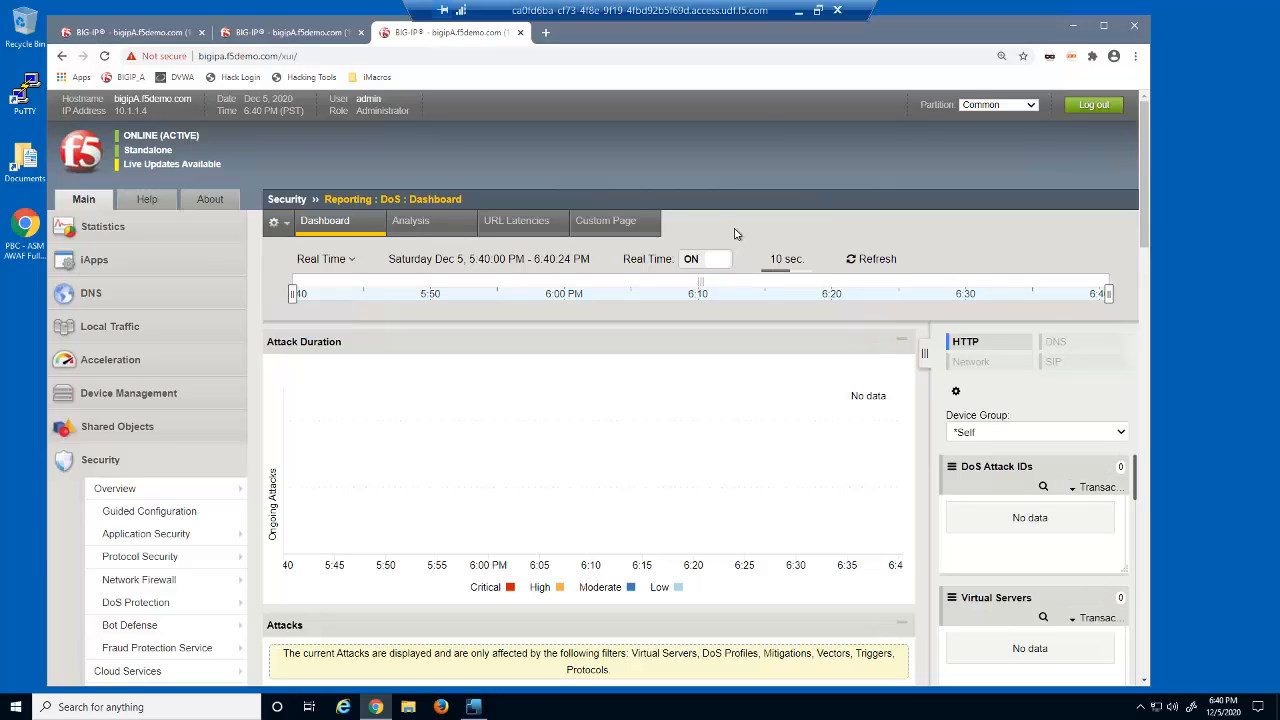
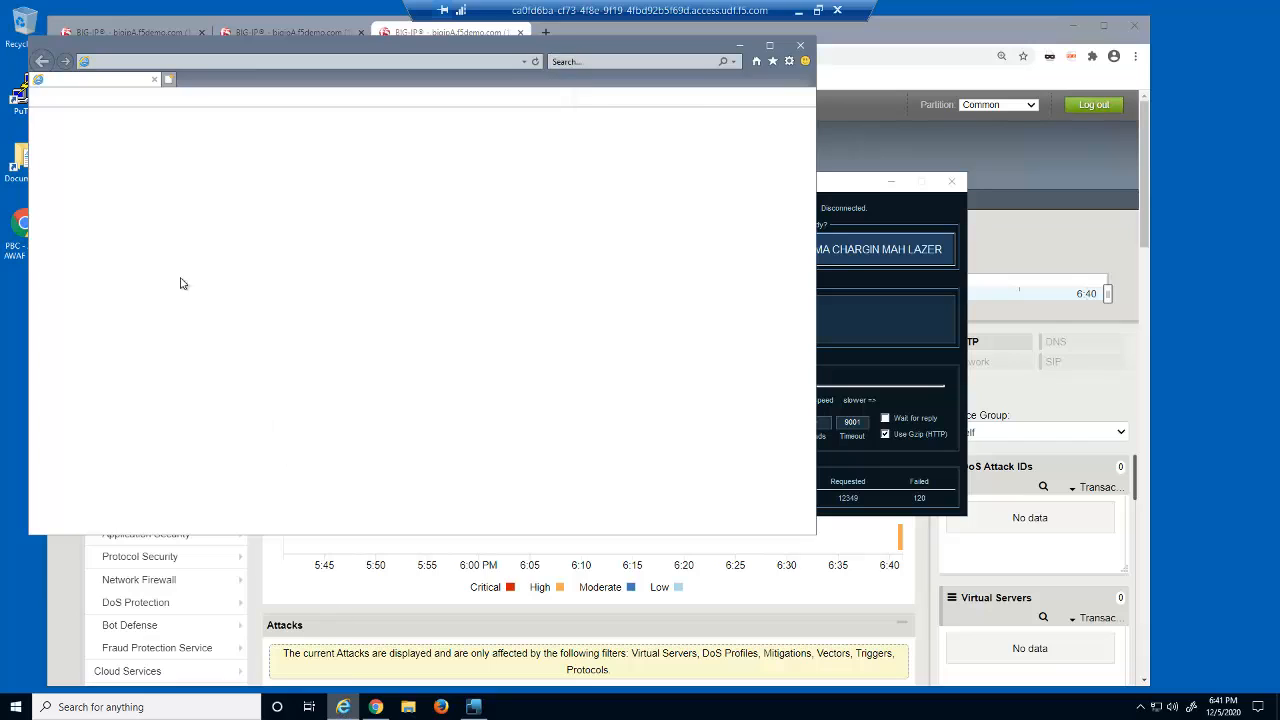
# - Open the DVWA site from the bookmarks in the browser window
pyautogui.click(73, 98)
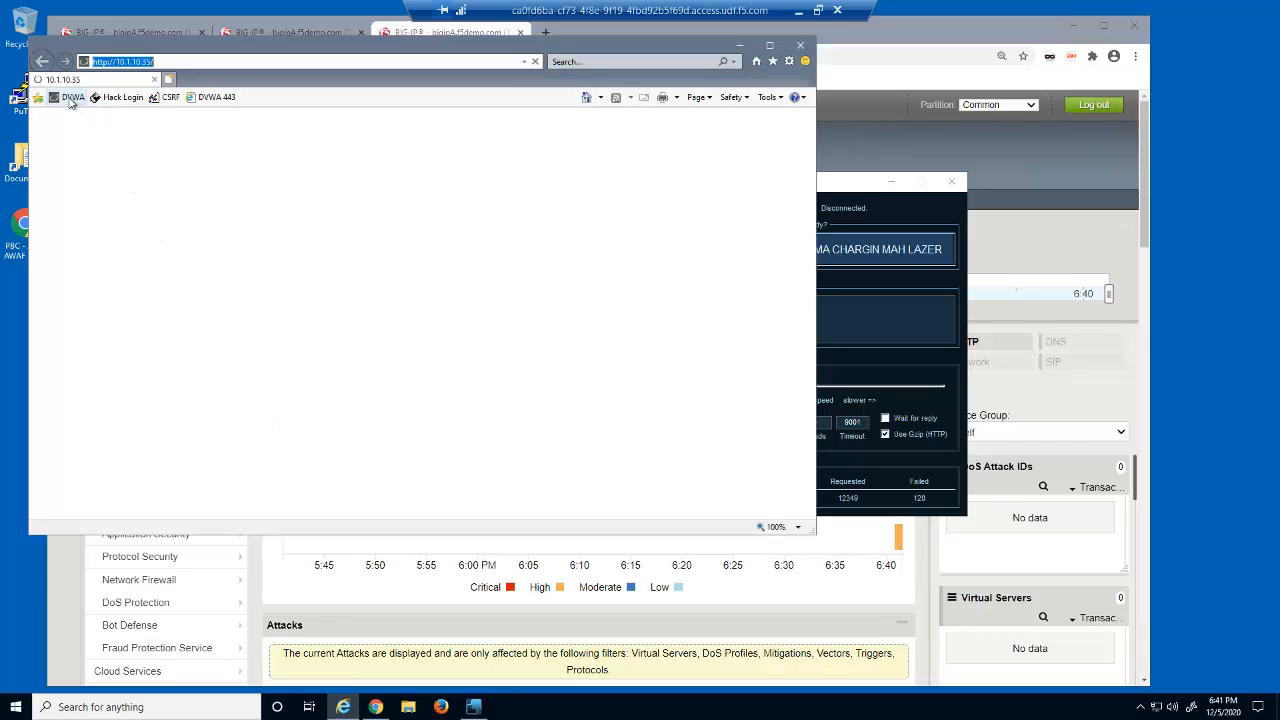
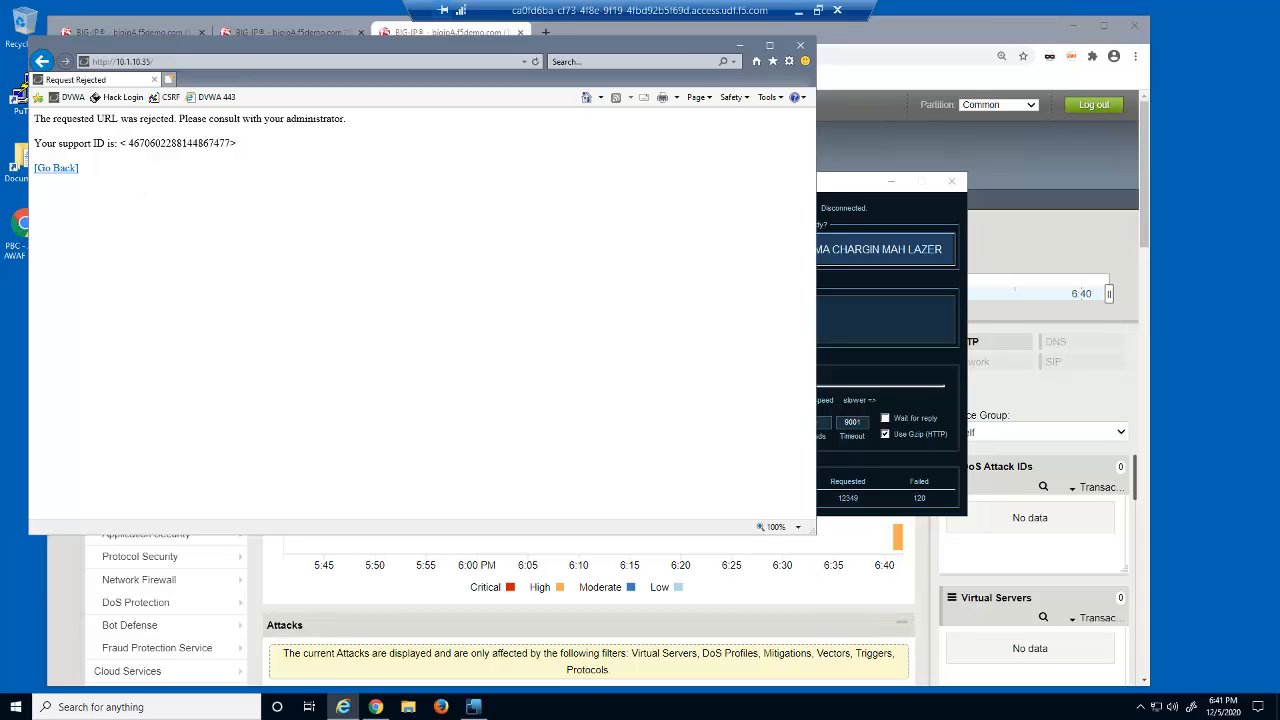
# - Check that the DVWA login page loads in Chromium on the remote client desktop, then close Chromium
pyautogui.hotkey('alt', 'Tab')
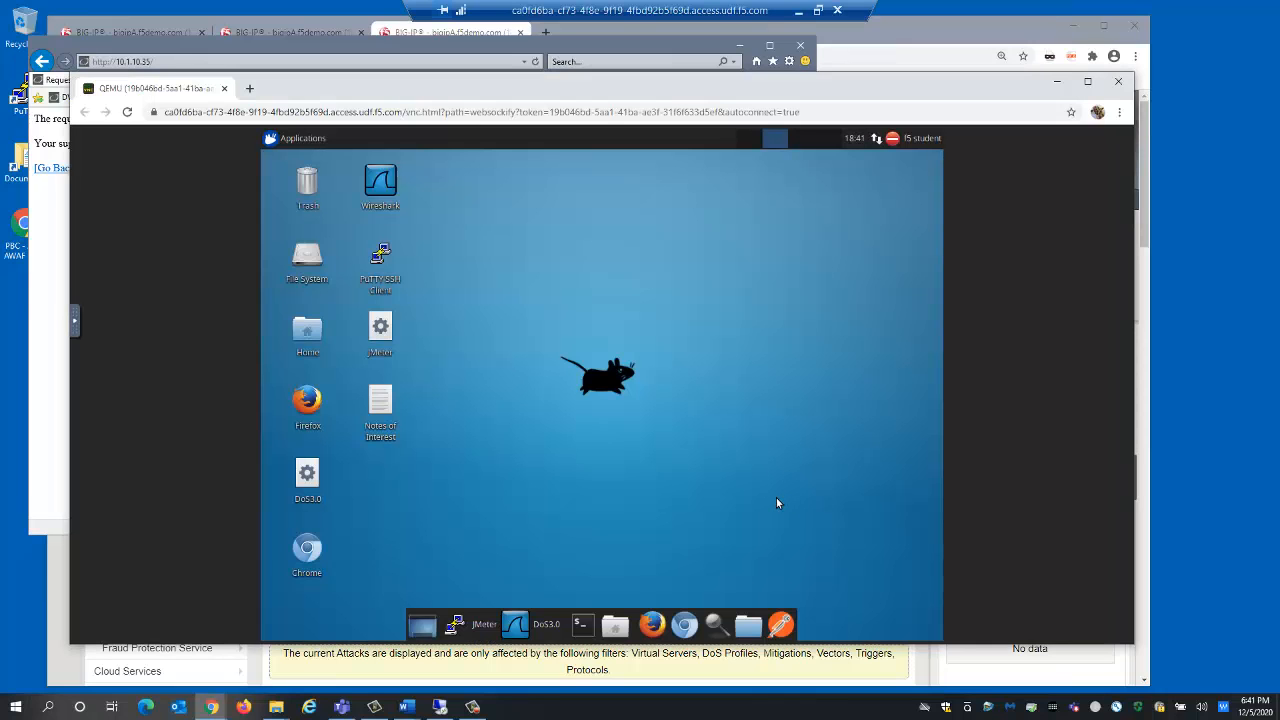
pyautogui.doubleClick(316, 553)
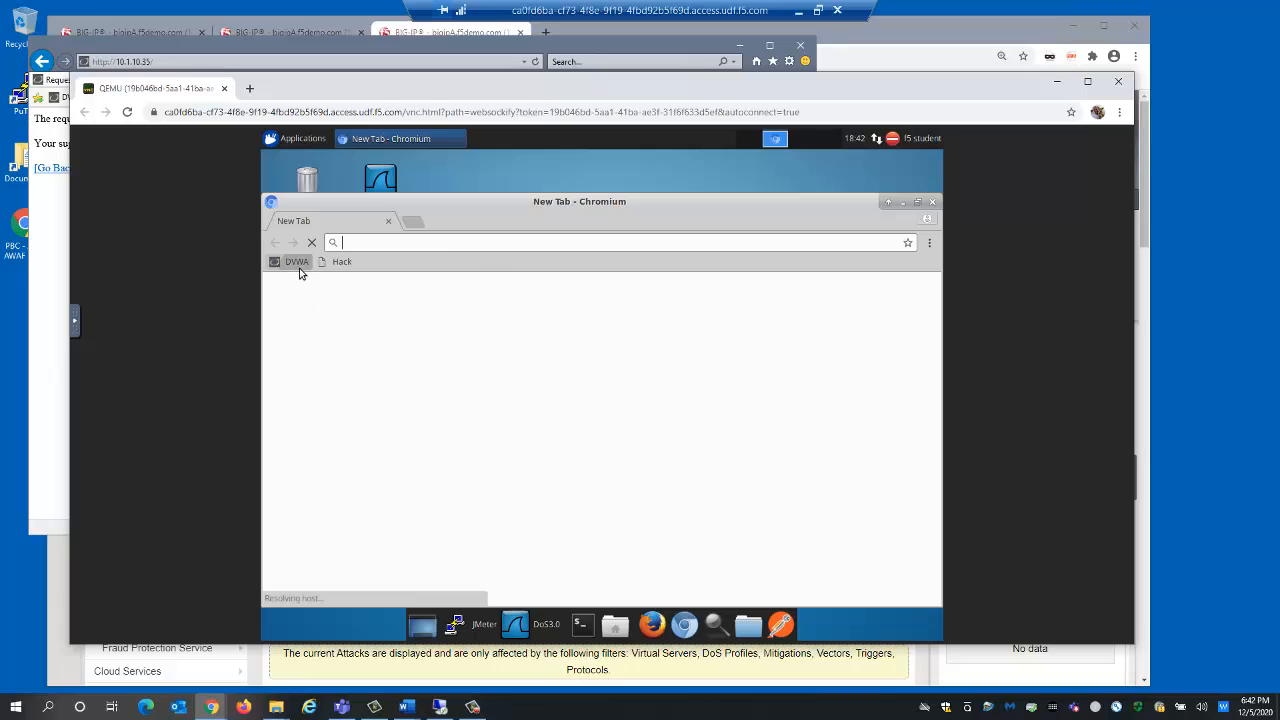
pyautogui.click(296, 262)
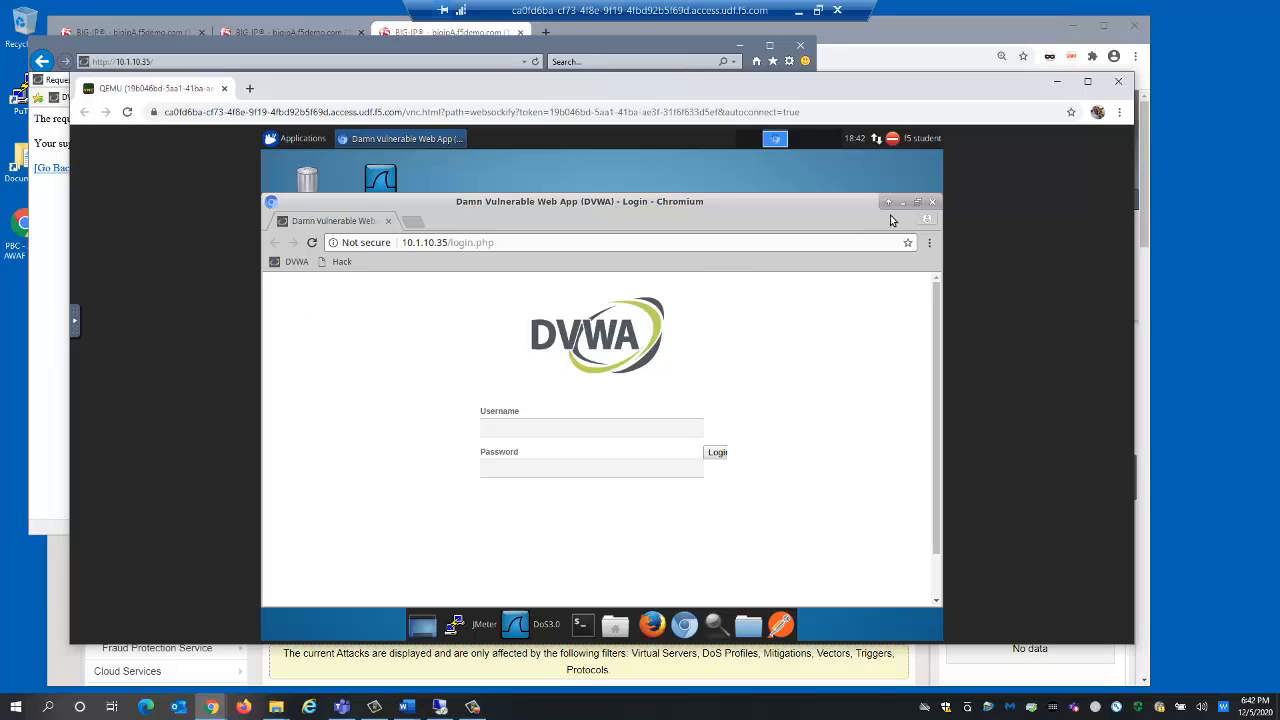
pyautogui.click(930, 206)
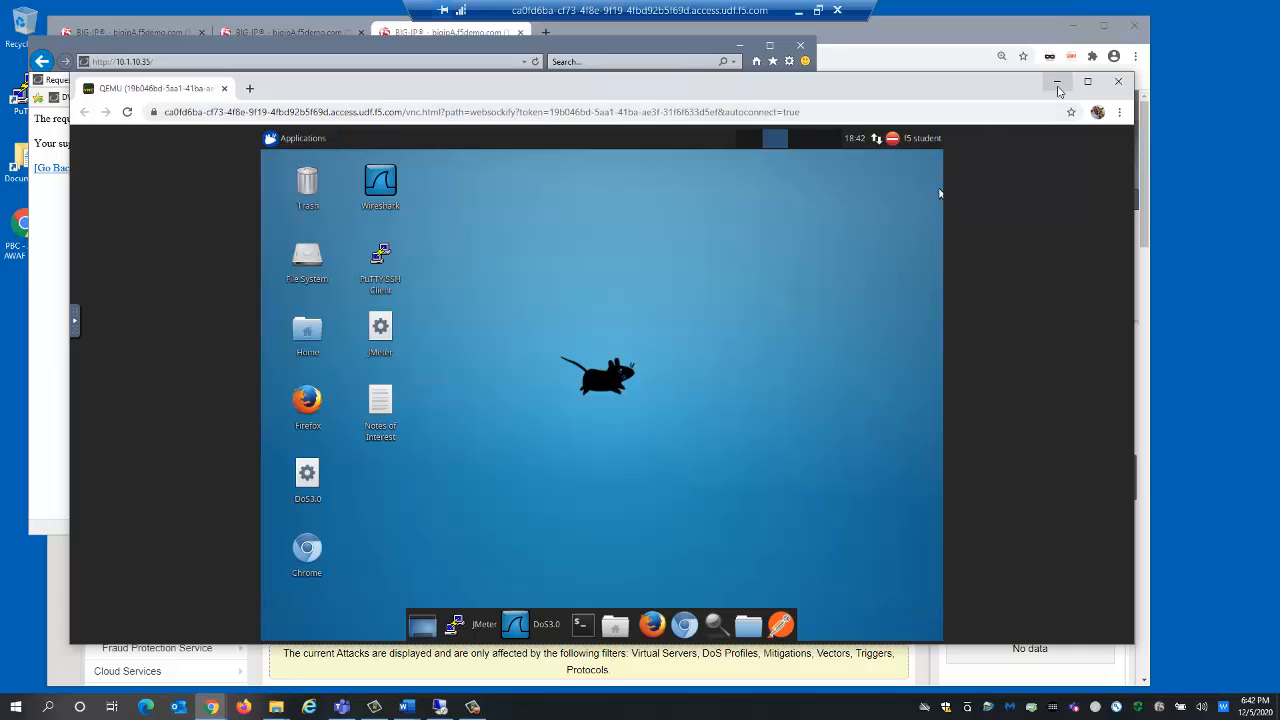
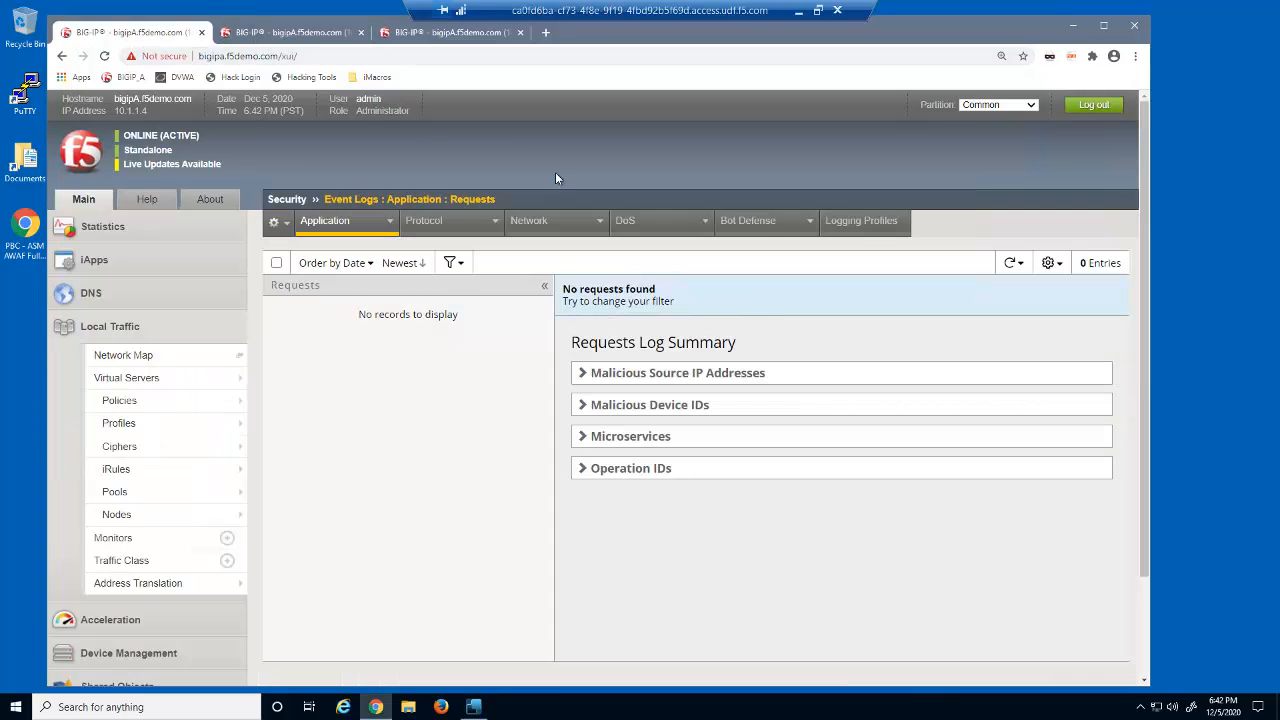
# - Refresh the application security request event log to view the new DVWA requests, and close its tab
pyautogui.click(1012, 264)
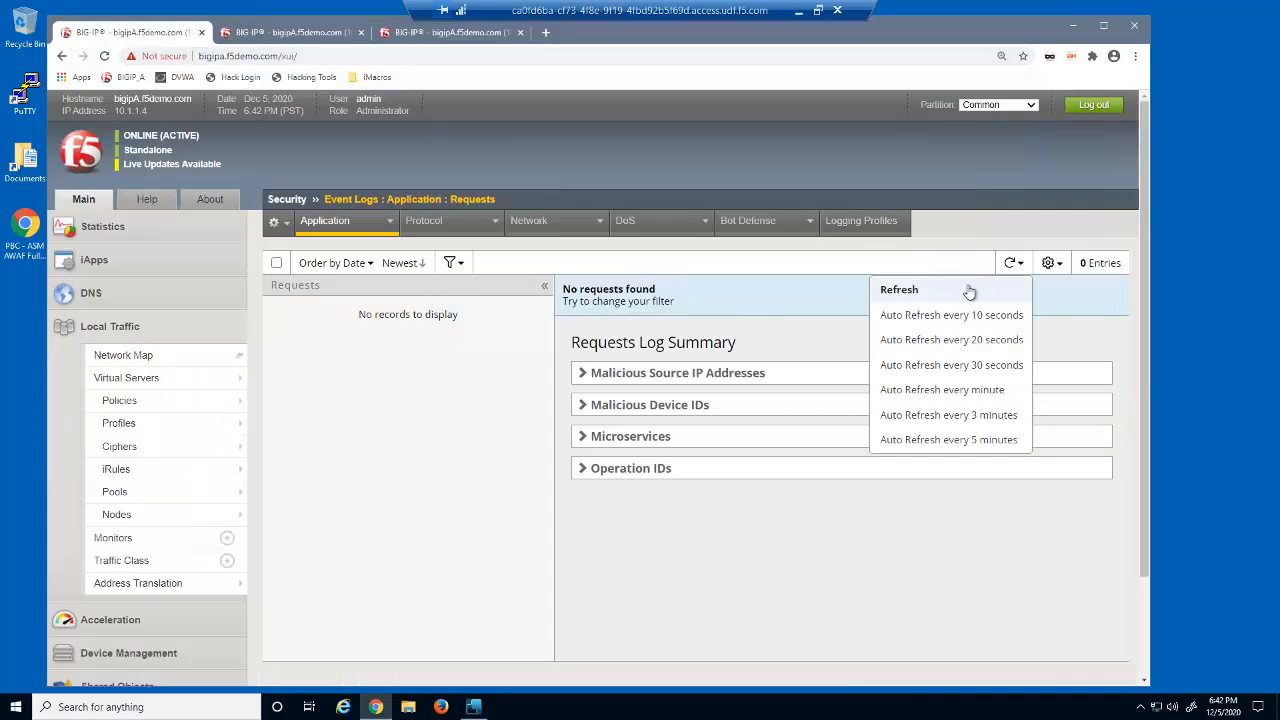
pyautogui.click(968, 289)
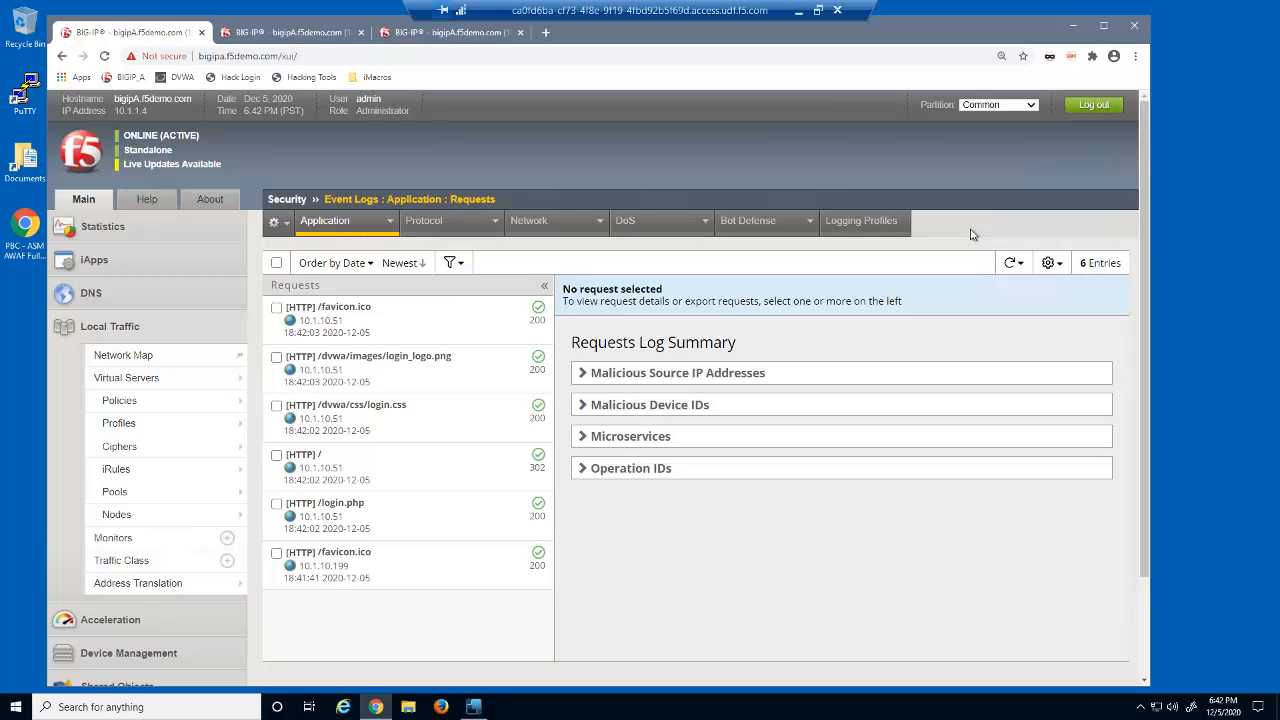
pyautogui.click(201, 32)
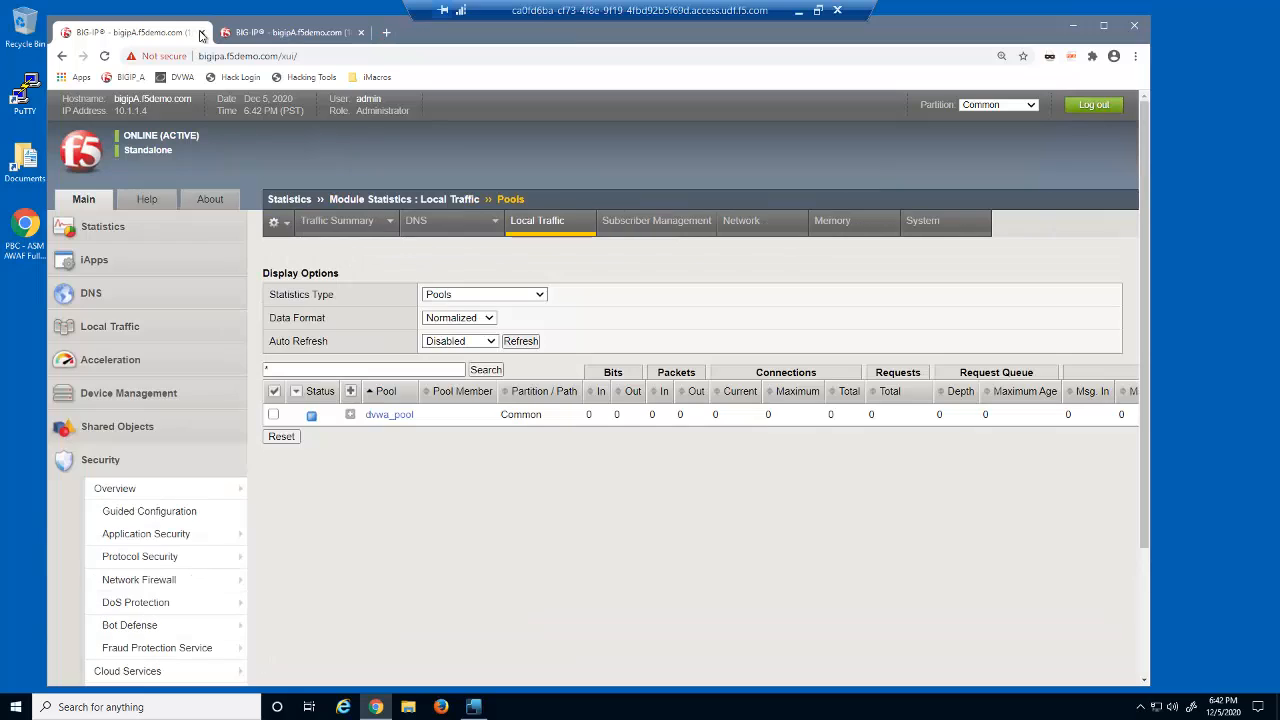
# - Refresh the local traffic pool statistics to view dvwa_pool traffic, and close that tab
pyautogui.click(521, 341)
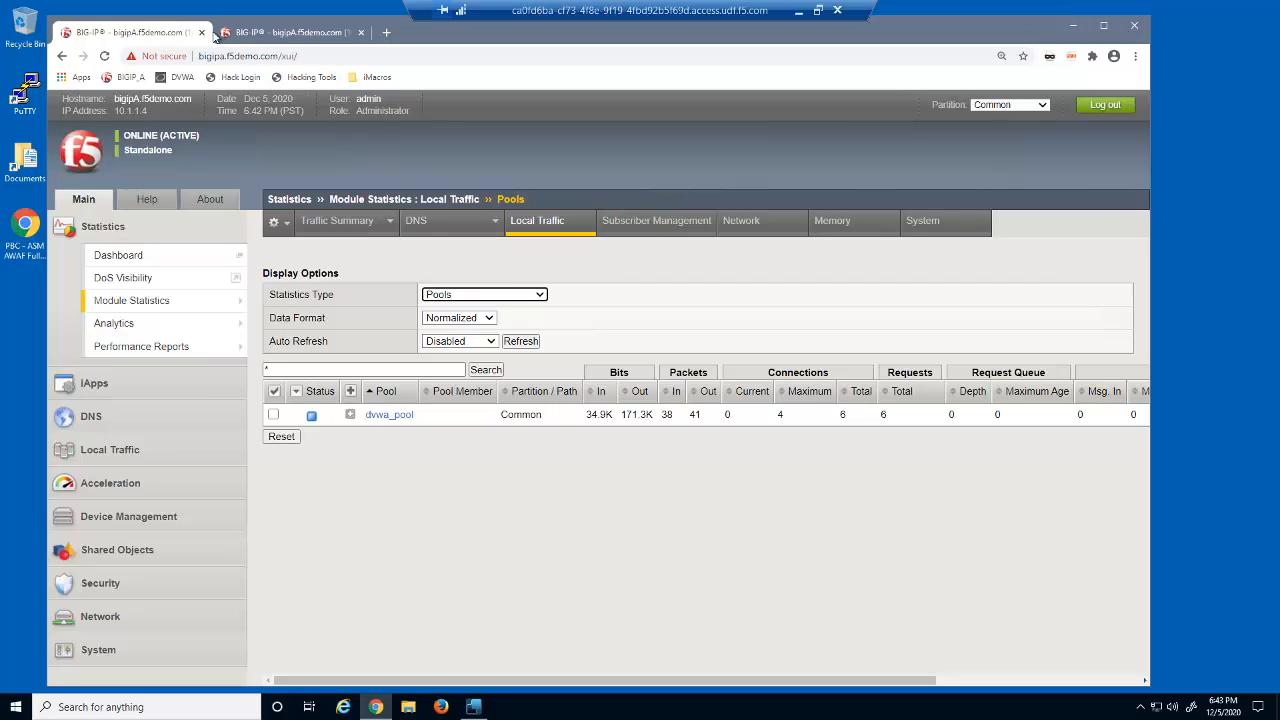
pyautogui.click(201, 32)
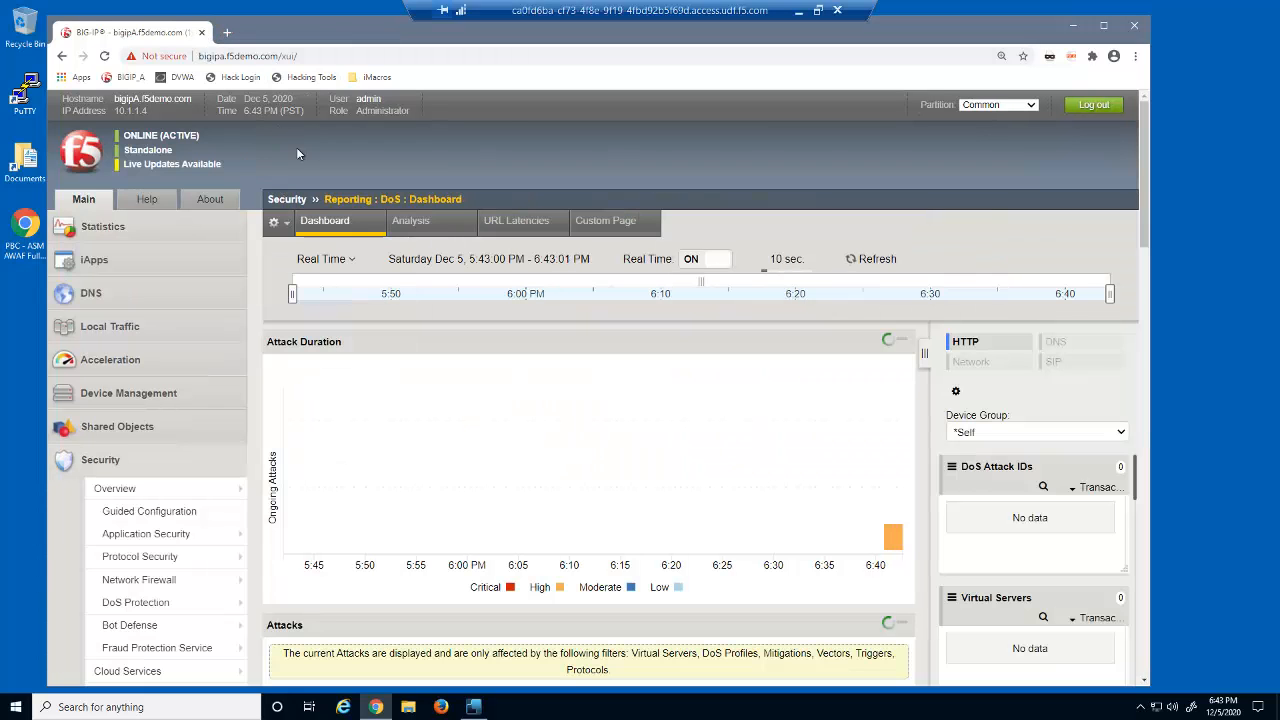
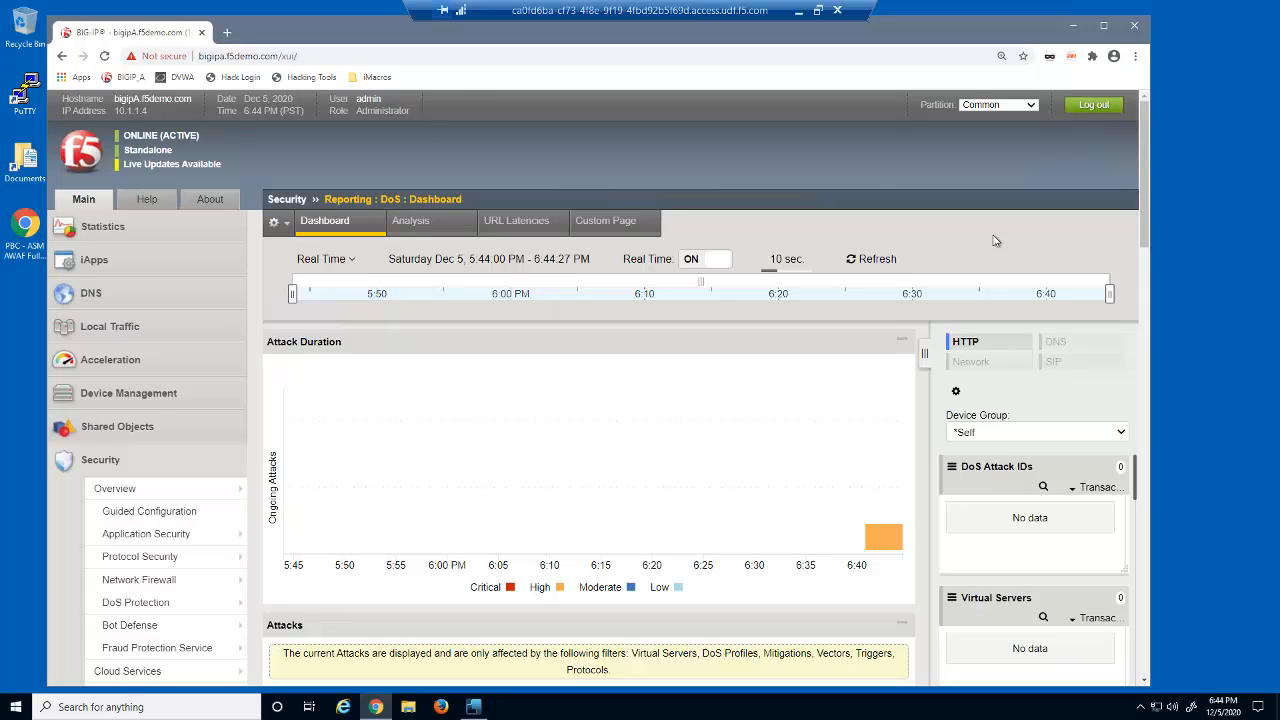
# - Hide the Virtual Server and Start Time columns in the dashboard's attacks table
pyautogui.moveTo(884, 544)
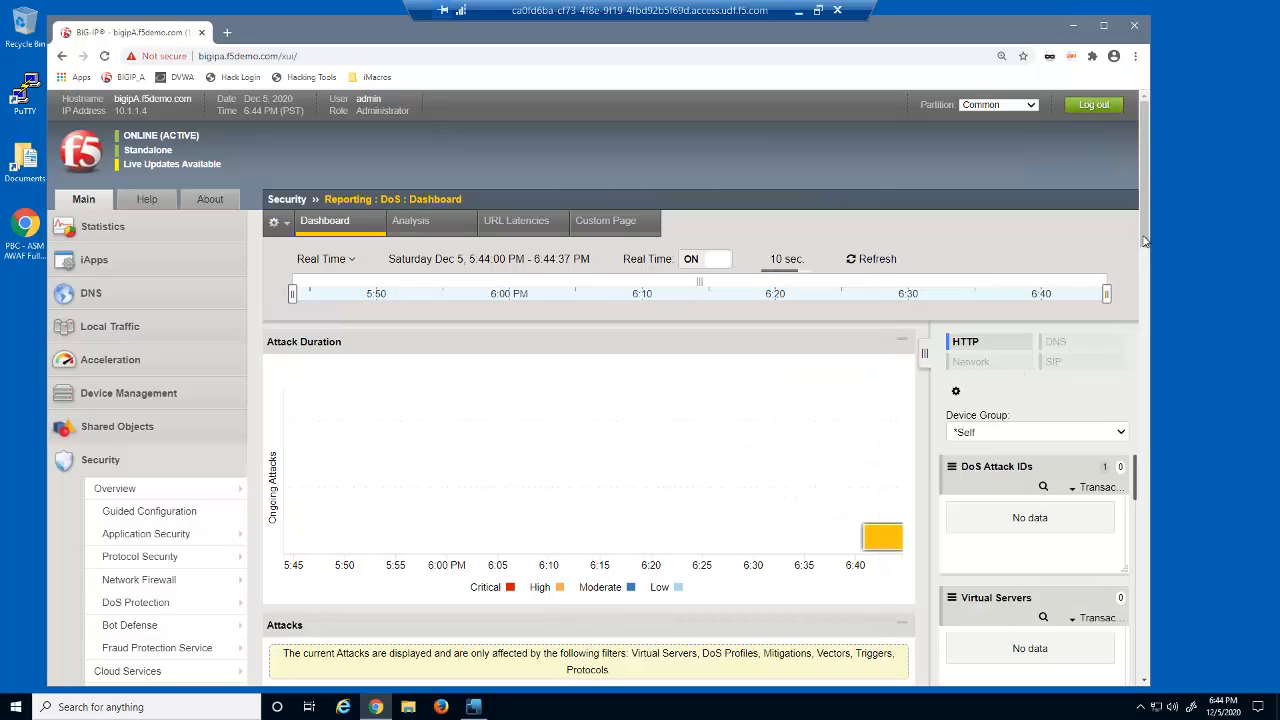
pyautogui.moveTo(1145, 241); pyautogui.dragTo(1110, 364)
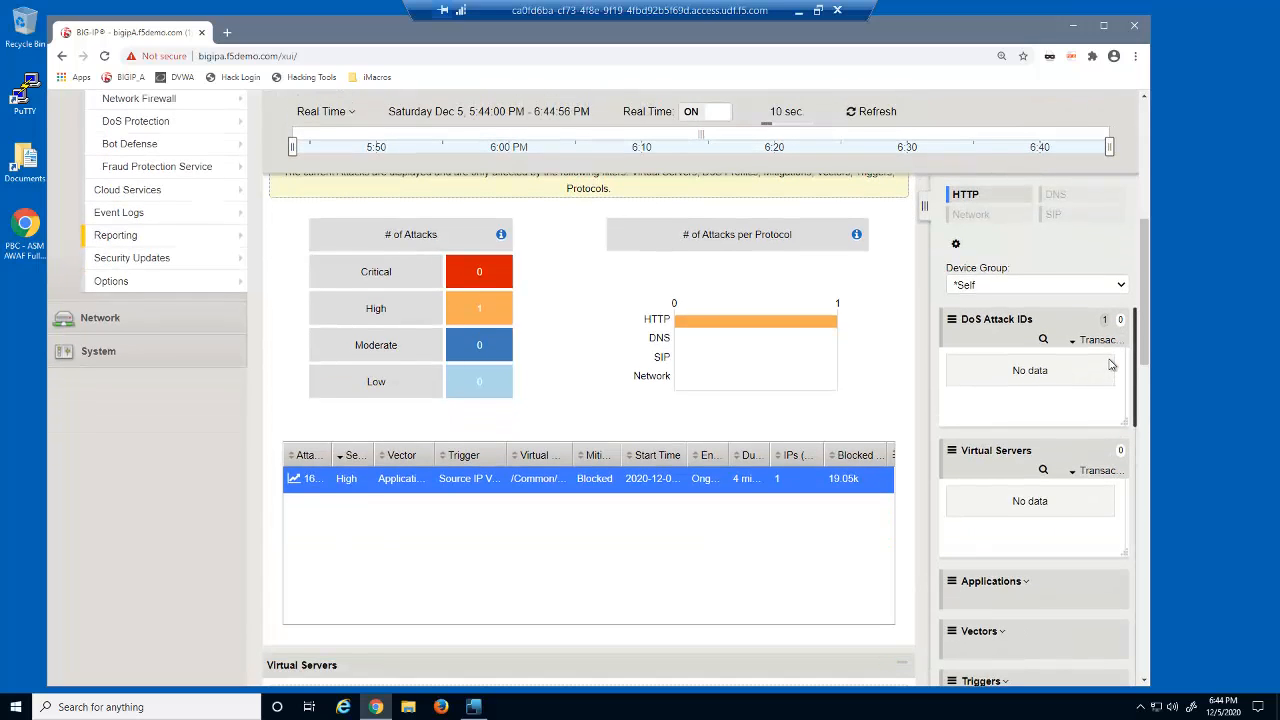
pyautogui.click(890, 456)
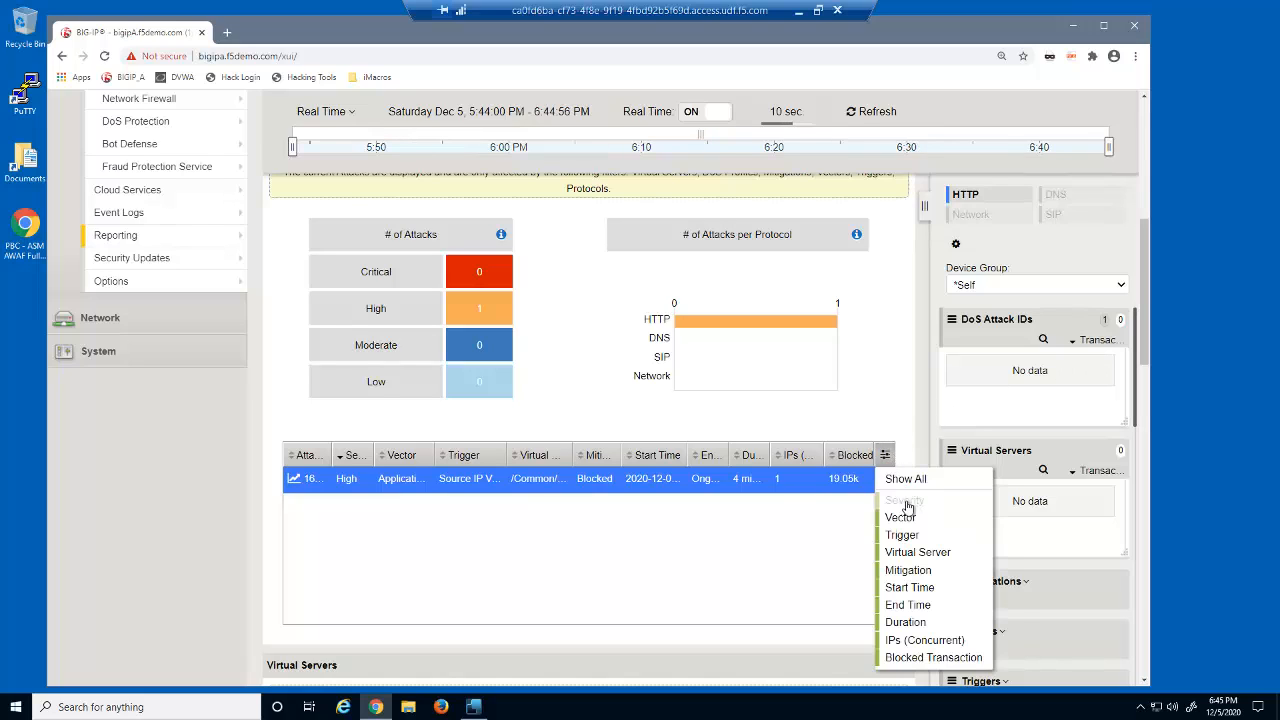
pyautogui.click(916, 553)
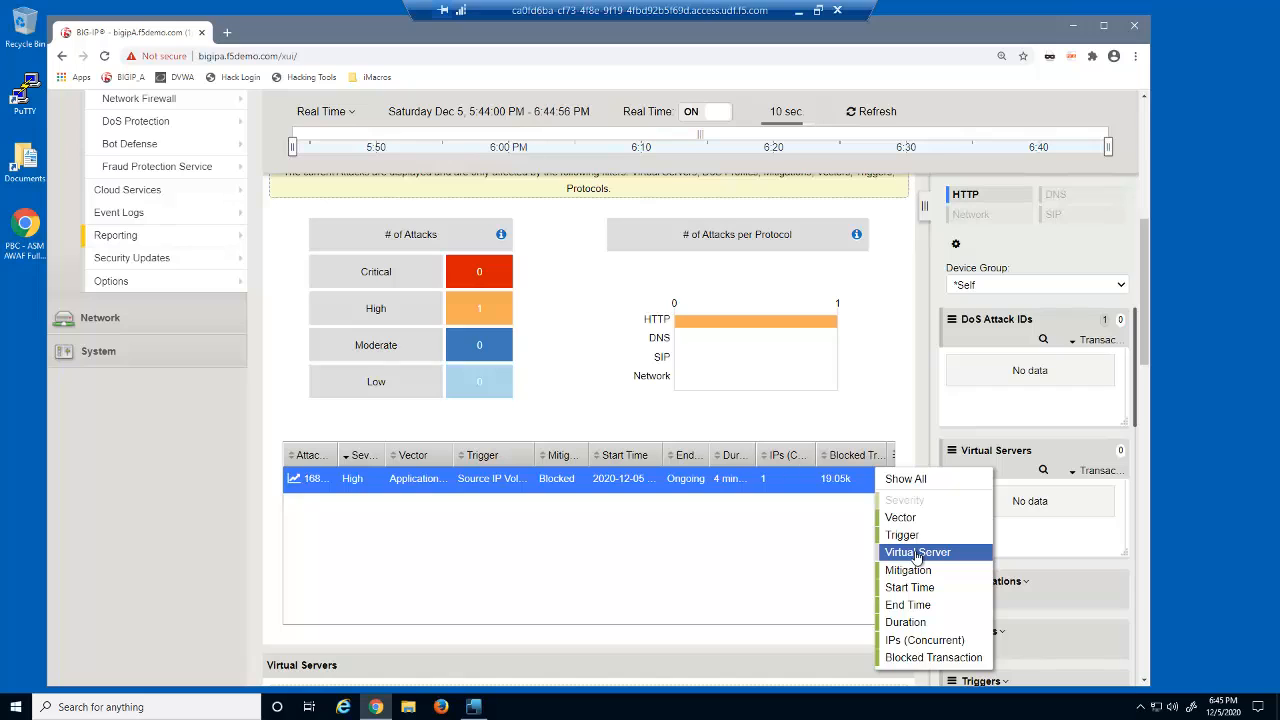
pyautogui.click(920, 589)
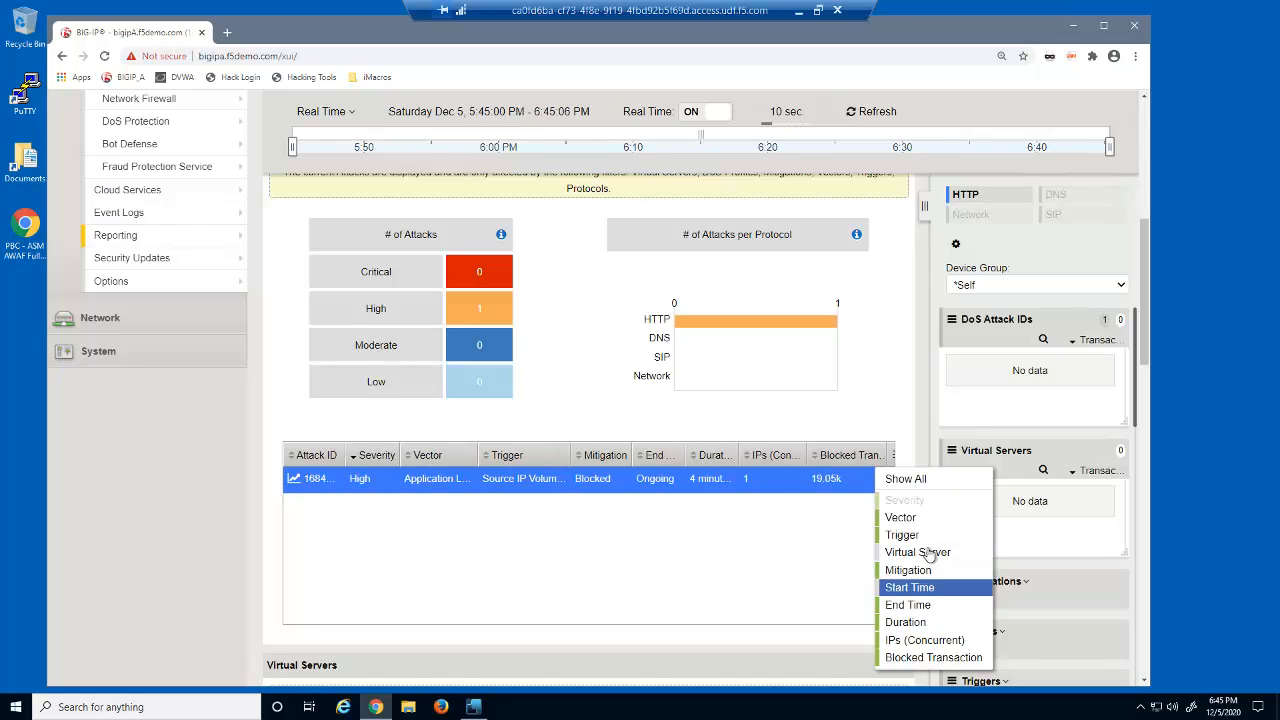
pyautogui.click(910, 433)
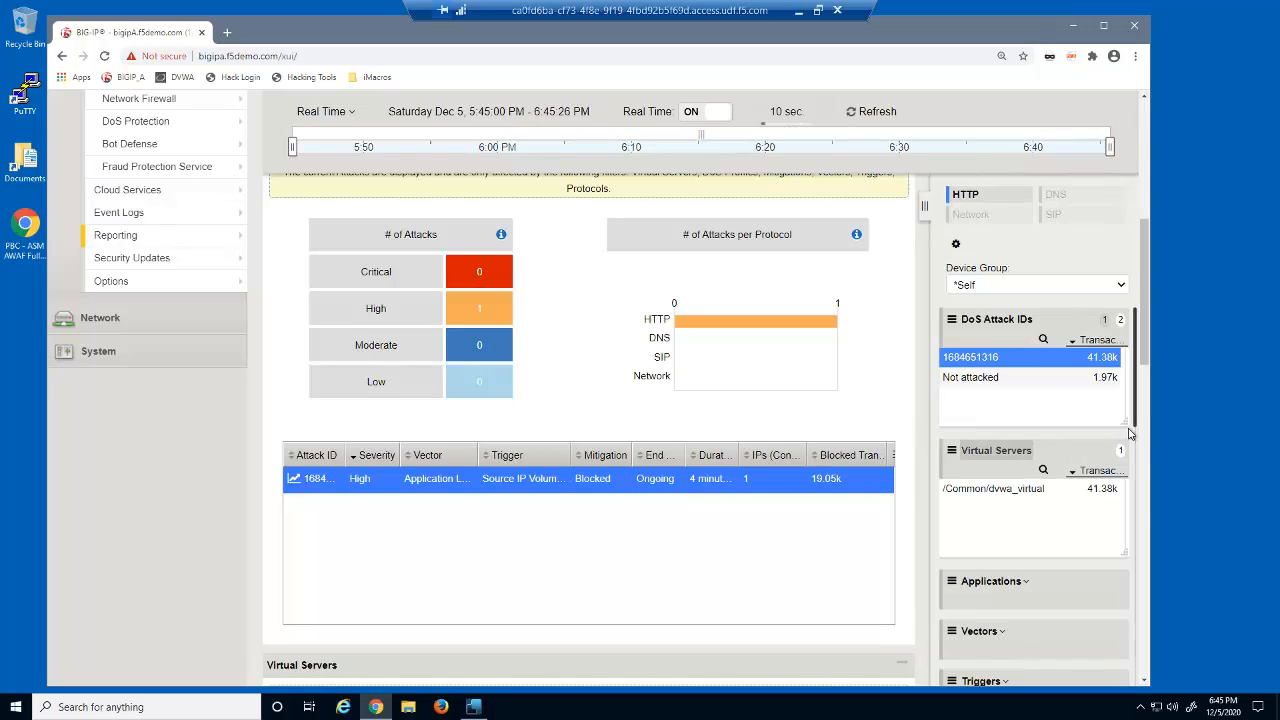
# - Expand the Mitigations breakdown in the dashboard's side filter panel
pyautogui.scroll(-2, 1138, 459)
pyautogui.scroll(-4, 1138, 459)
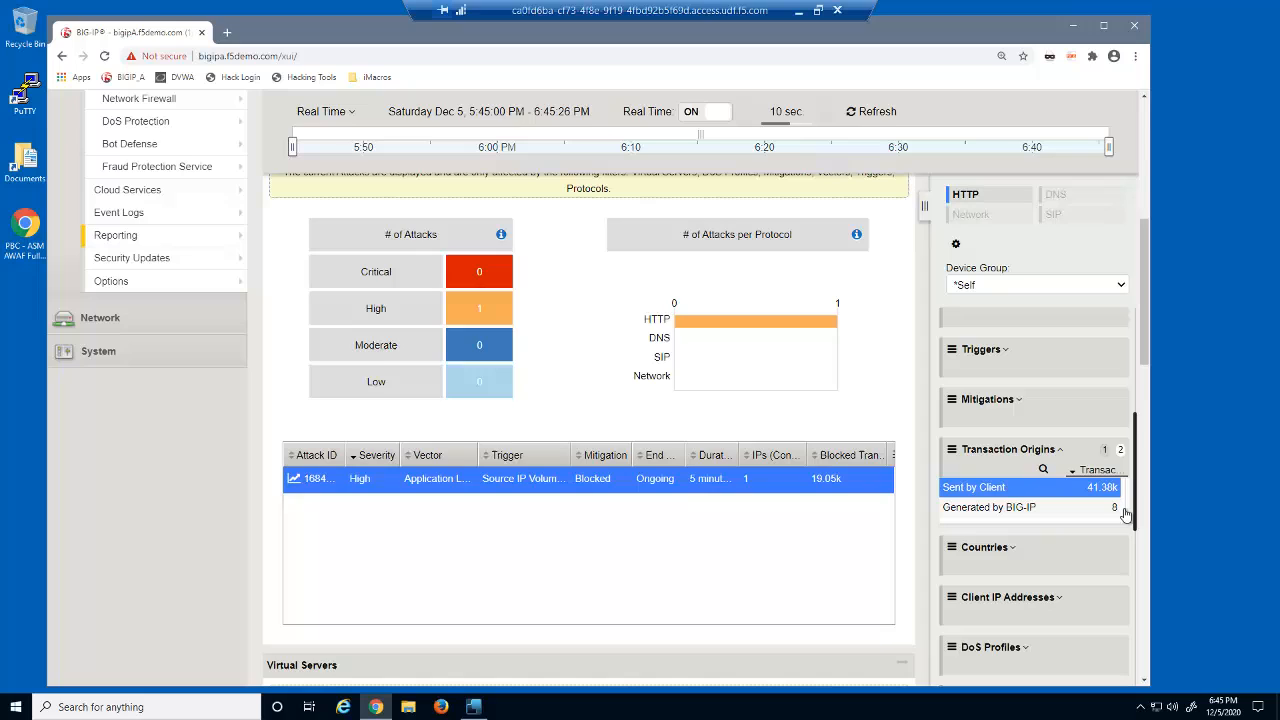
pyautogui.click(1006, 404)
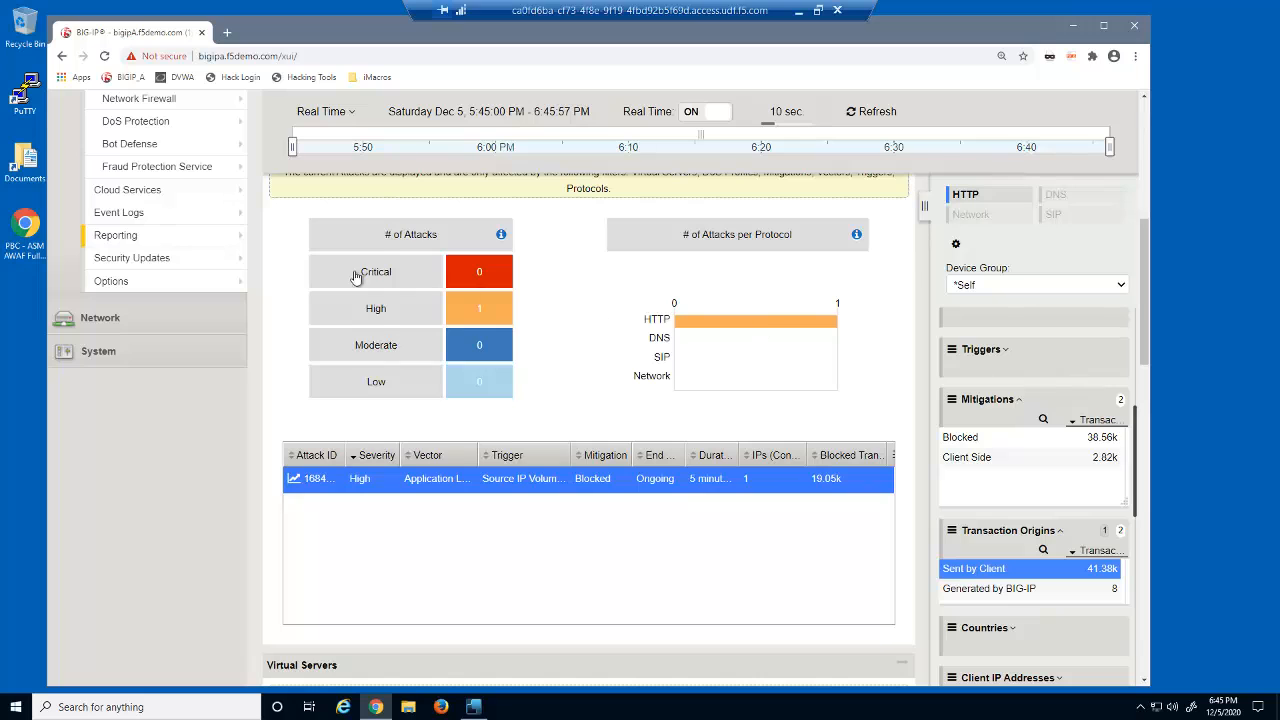
# - Open the DoS application event log, expand the grouped attack events, and review the remaining columns
pyautogui.moveTo(212, 215)
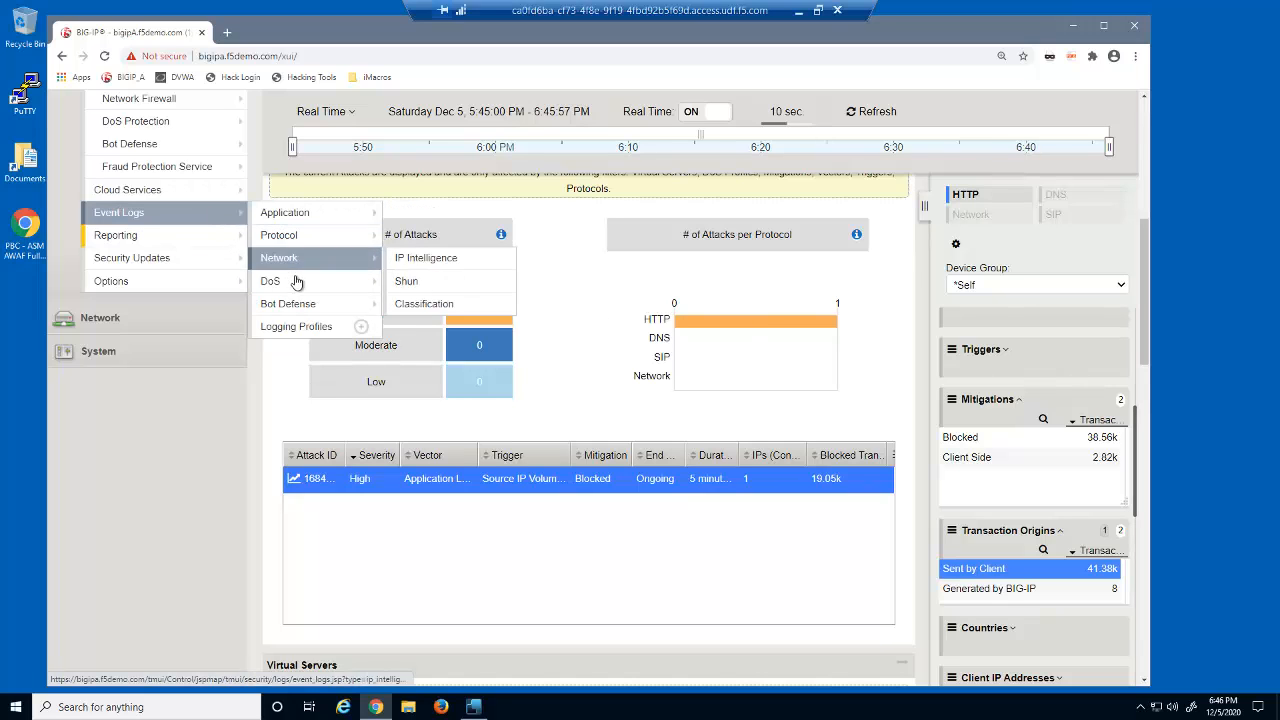
pyautogui.moveTo(344, 286)
pyautogui.click(430, 283)
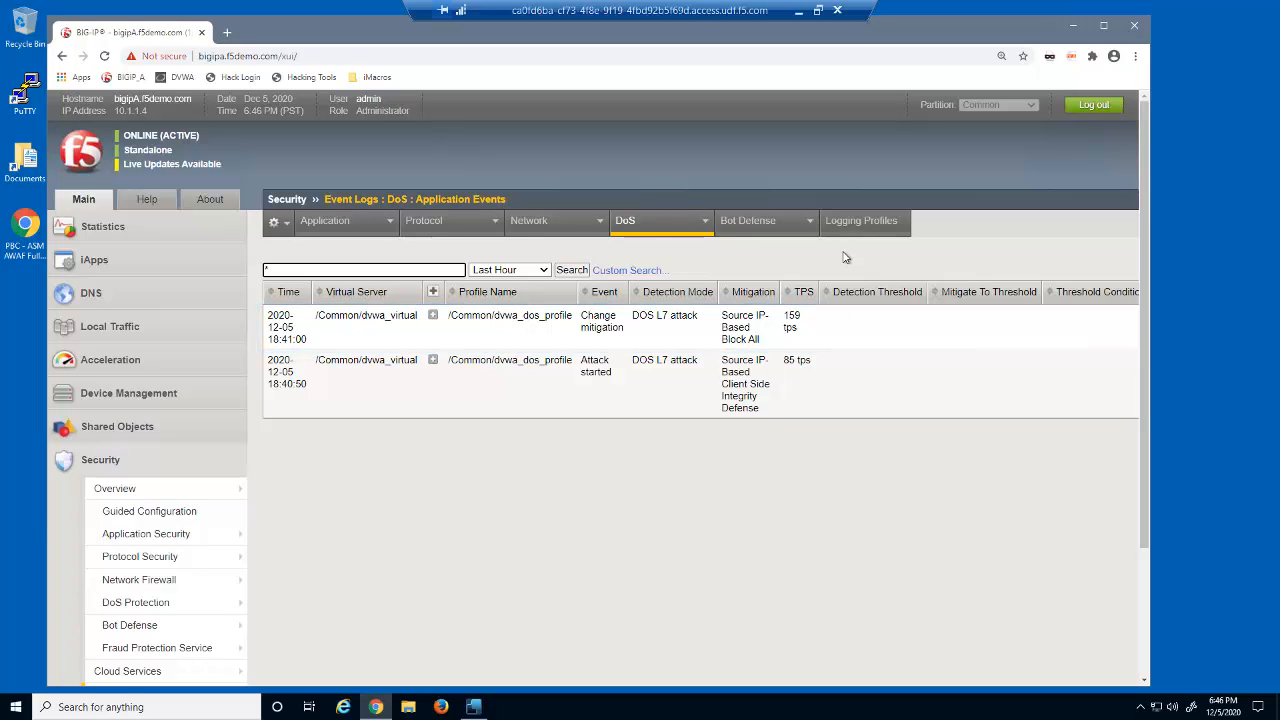
pyautogui.click(432, 317)
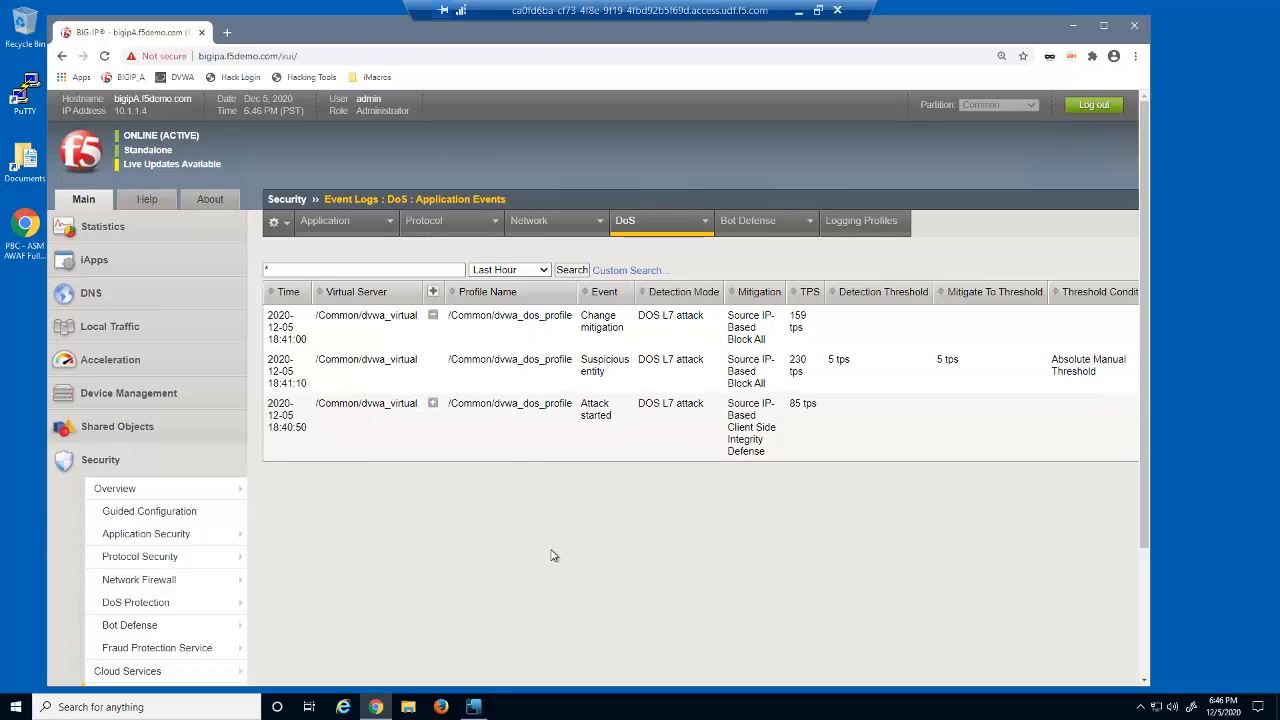
pyautogui.hscroll(5, 550, 556)
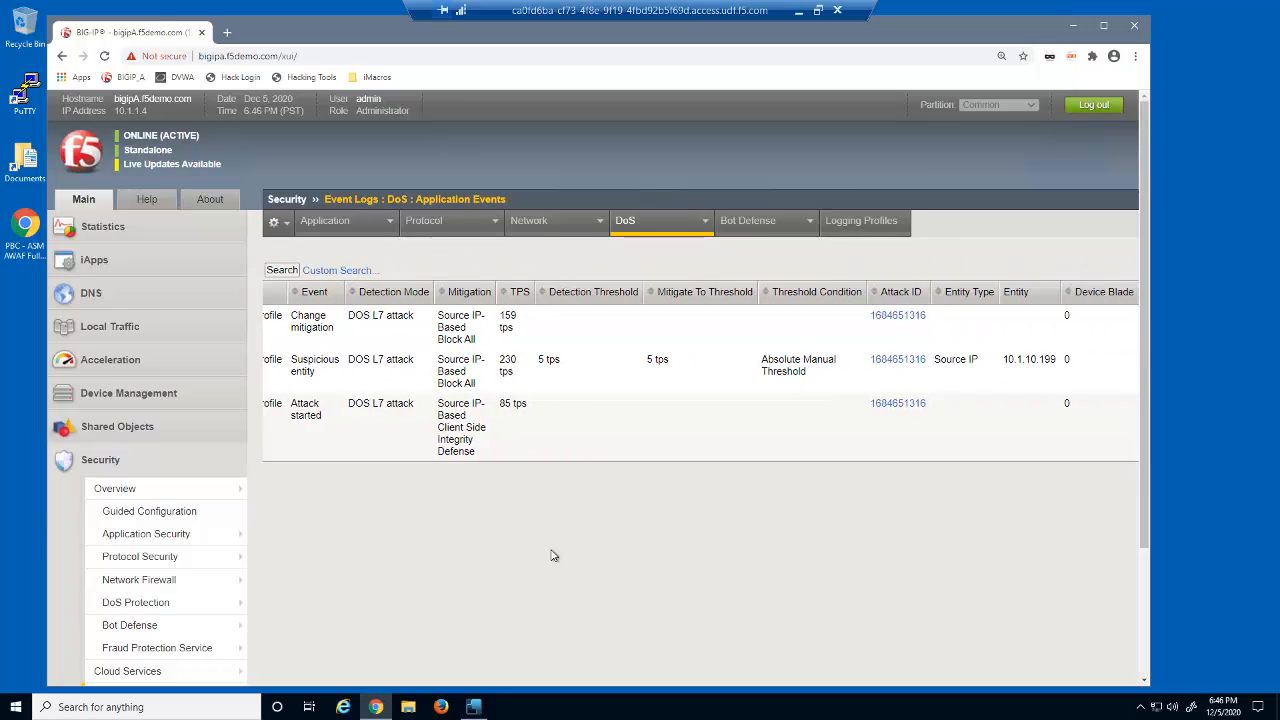